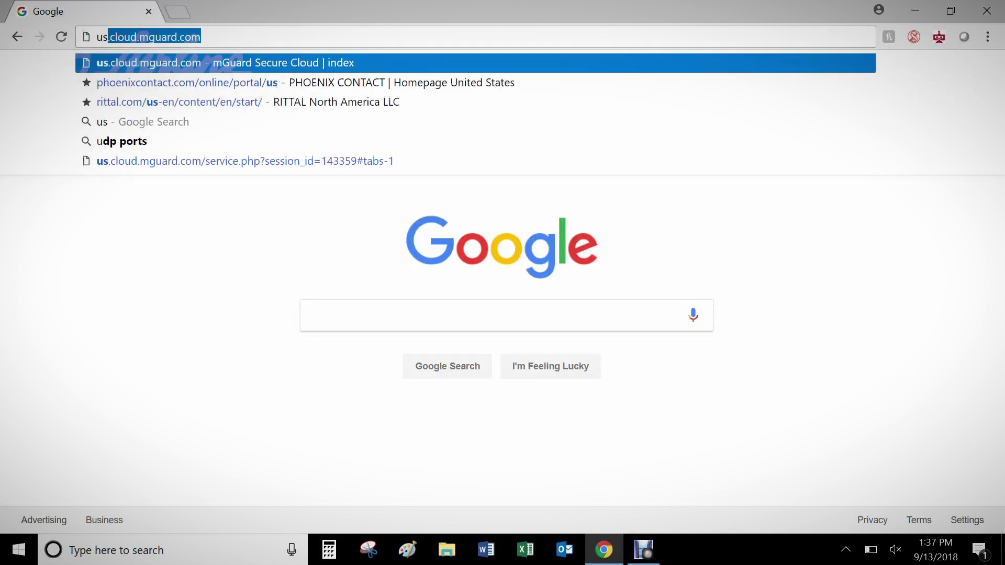
Step: Go to us.cloud.mguard.com in the Chrome address bar
text(mguard.com)
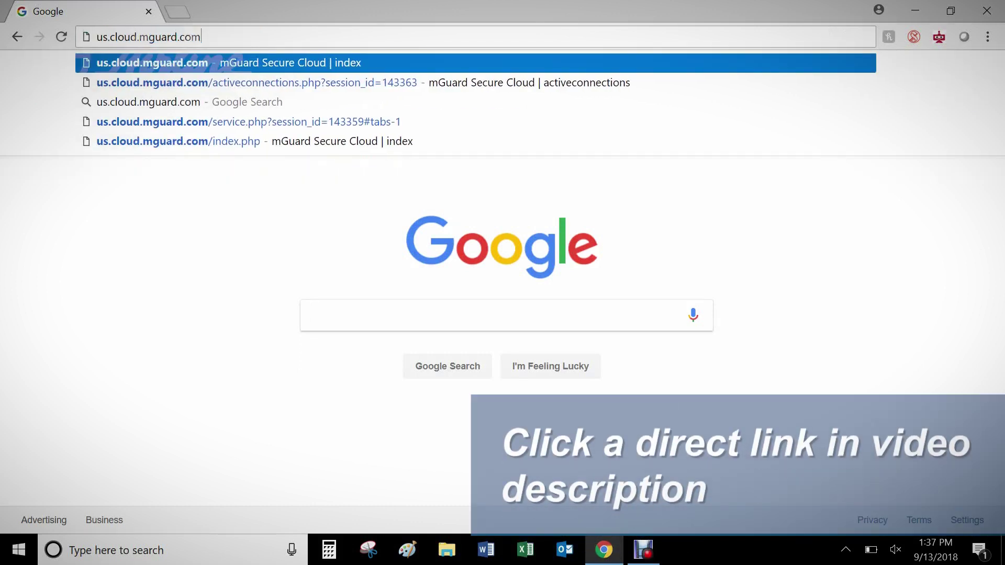
key(Return)
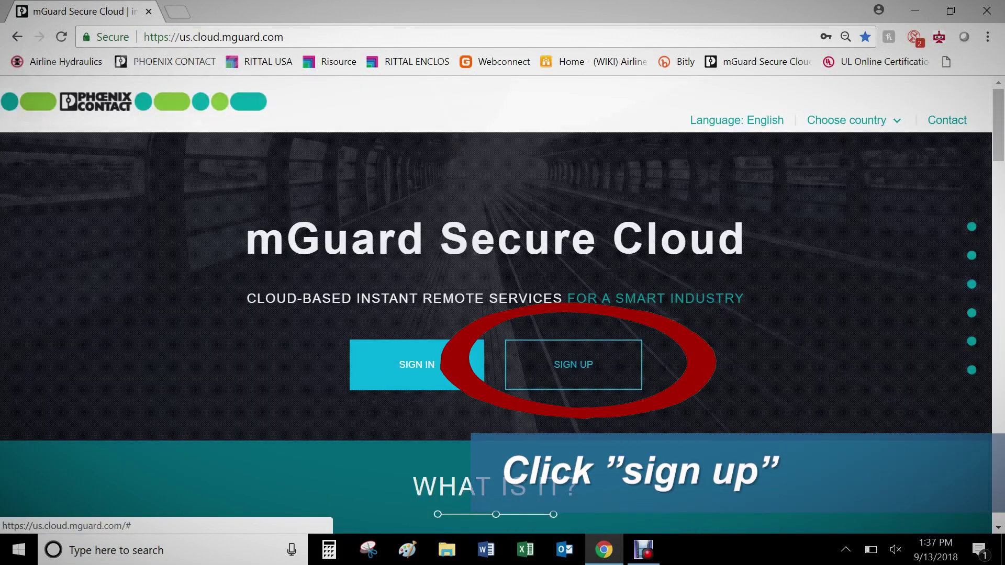
Step: Start a sign-up and enter the last name, company Airline and department Engineering
click(573, 364)
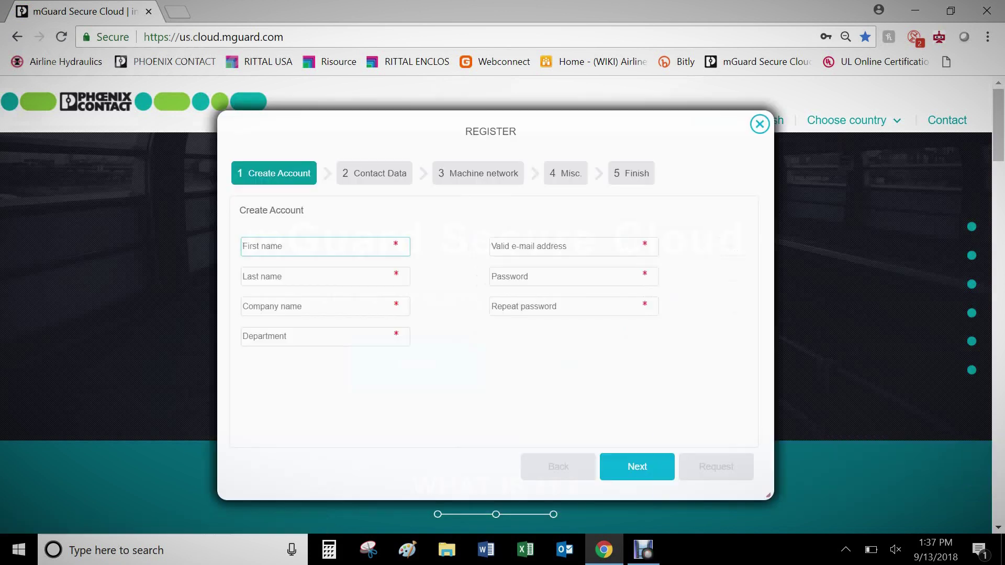
click(324, 276)
text(Zimmerman)
key(Tab)
text(Airline)
key(Tab)
text(Engineering)
key(Tab)
Step: Pick the suggested e-mail address, enter and repeat the account password, and continue
text(gzim)
key(Down)
key(Return)
key(Tab)
text(**********)
key(Tab)
text(**********)
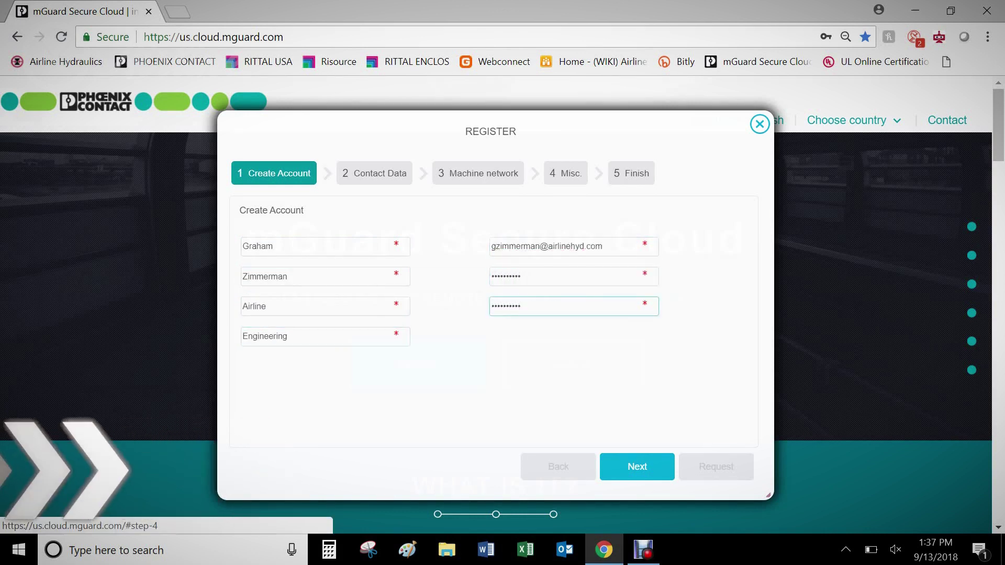
key(Return)
Step: Fill in the contact street address, zip code, city and state
key(Tab)
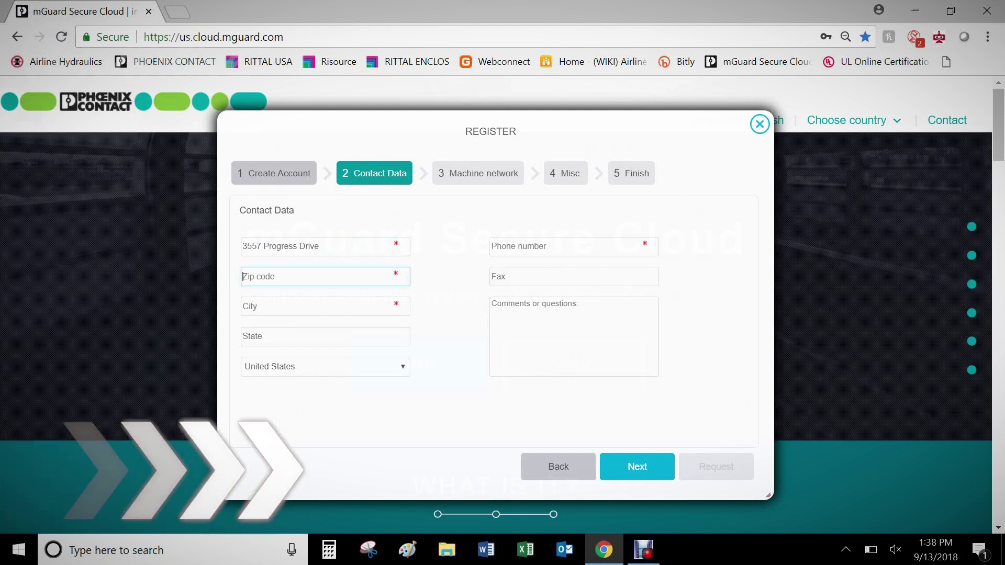
key(Tab)
key(Tab)
Step: Add the contact phone number, continue through the steps, and type the captcha security code
key(Tab)
key(Tab)
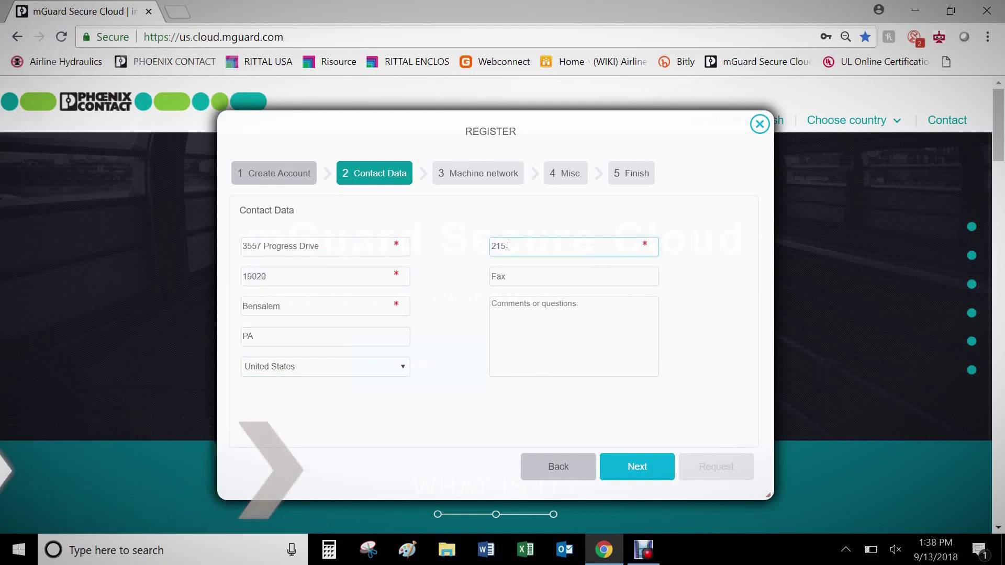
key(Return)
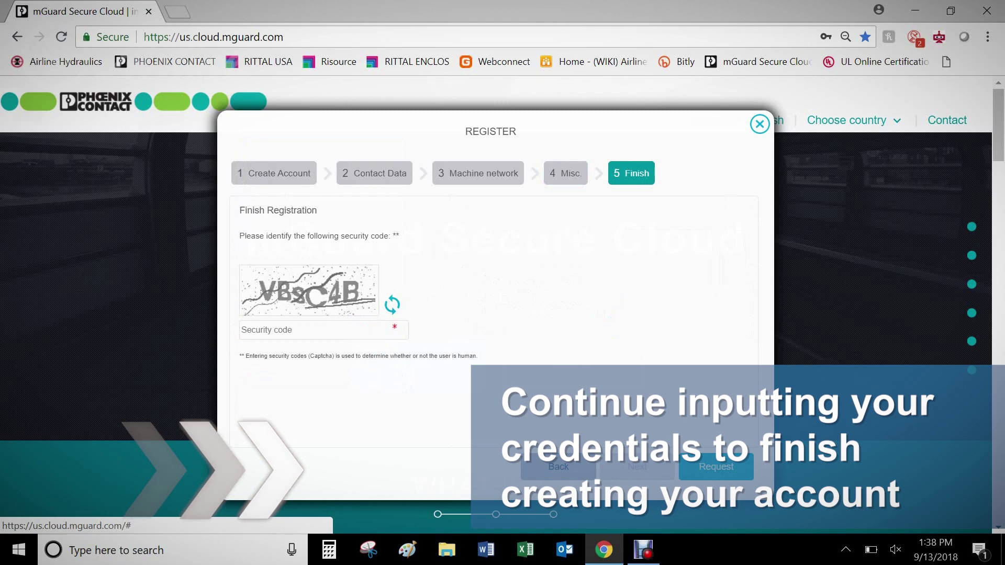
text(VBSC)
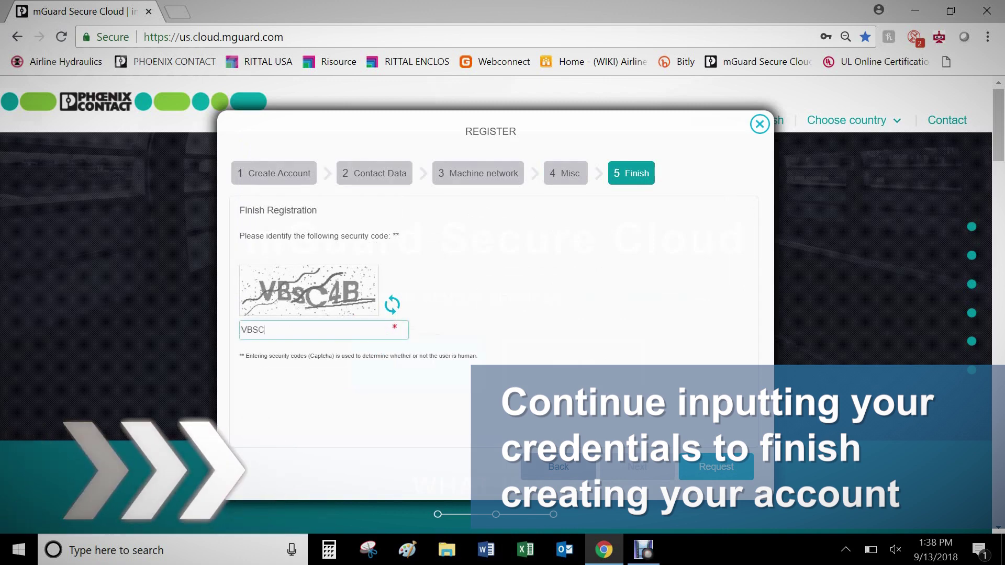
text(4B)
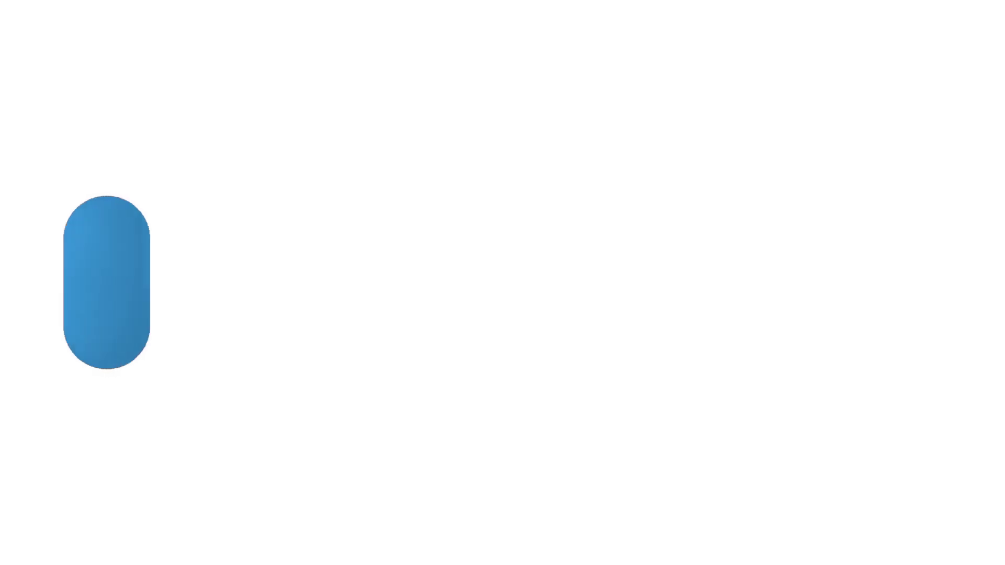
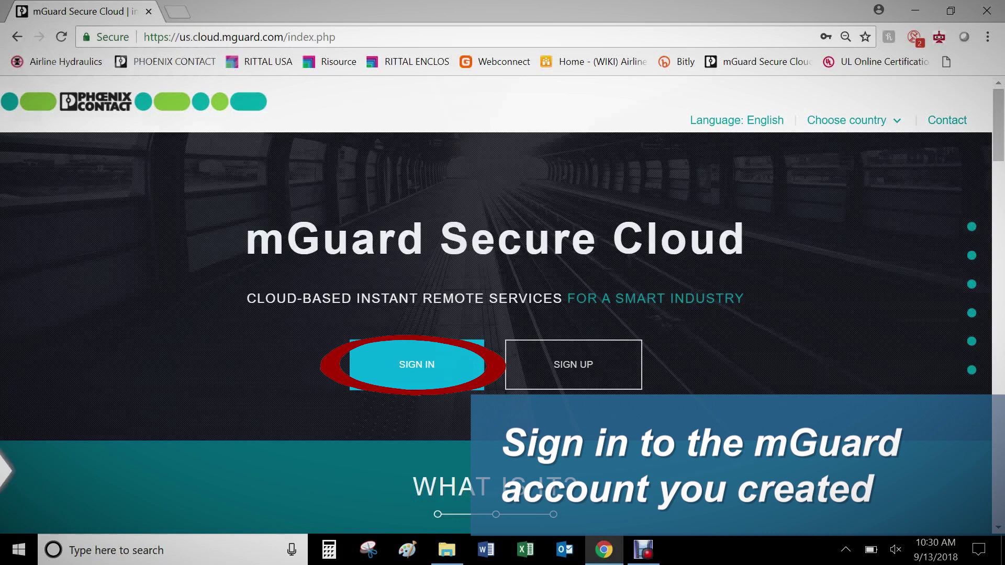
Step: Open the sign-in form on the mGuard Secure Cloud home page at us.cloud.mguard.com
click(417, 364)
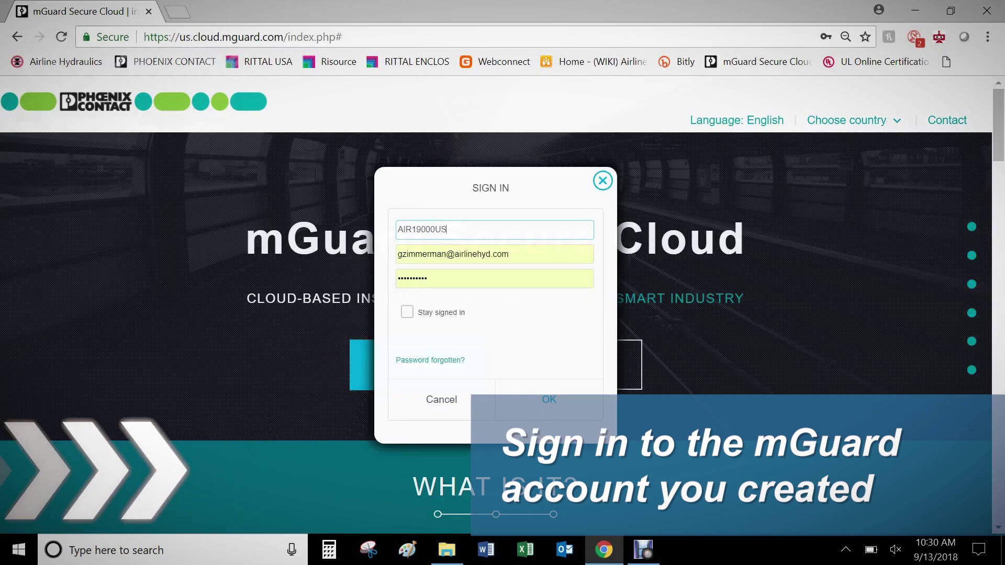
Step: Sign in with the account details and Stay signed in ticked, then start a new service workstation
click(406, 312)
click(549, 399)
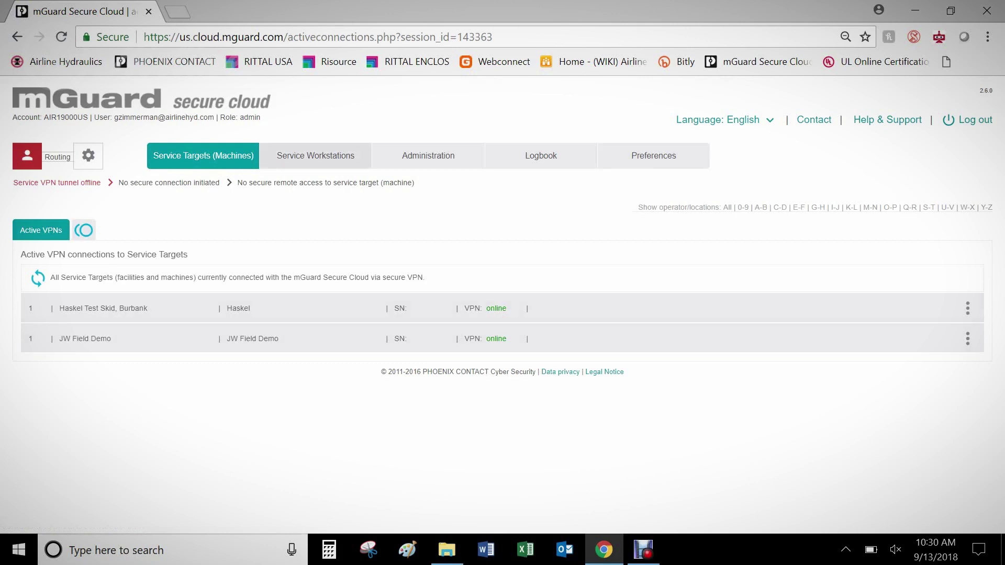
click(316, 156)
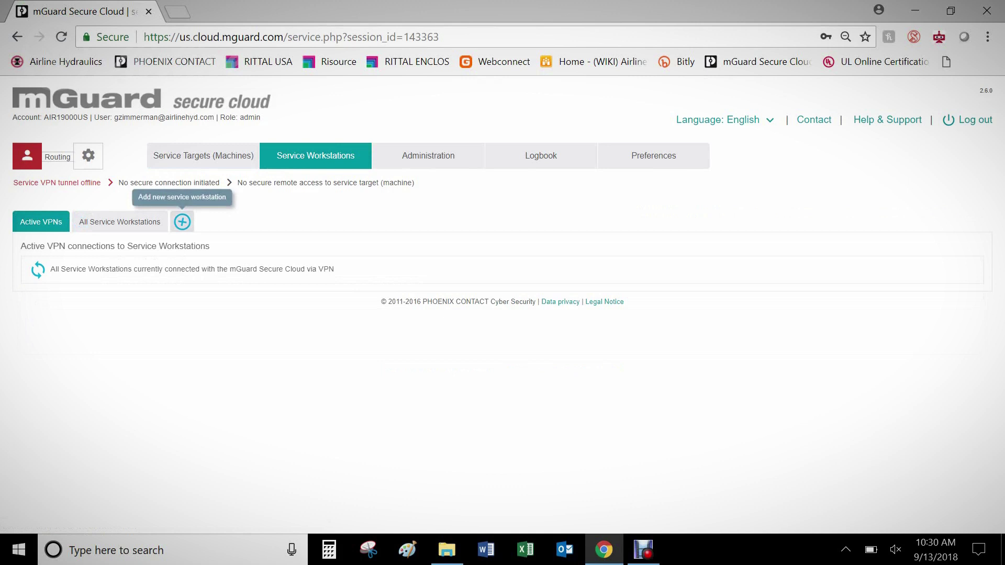
click(182, 222)
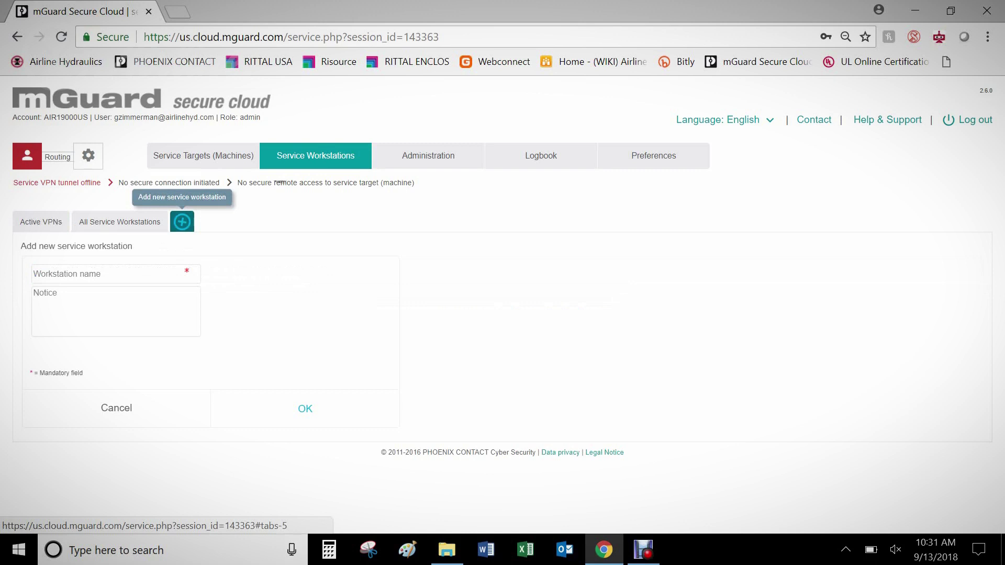
Step: Enter a name for the Shrew Soft service workstation and save it
click(105, 274)
text(Graham Shr)
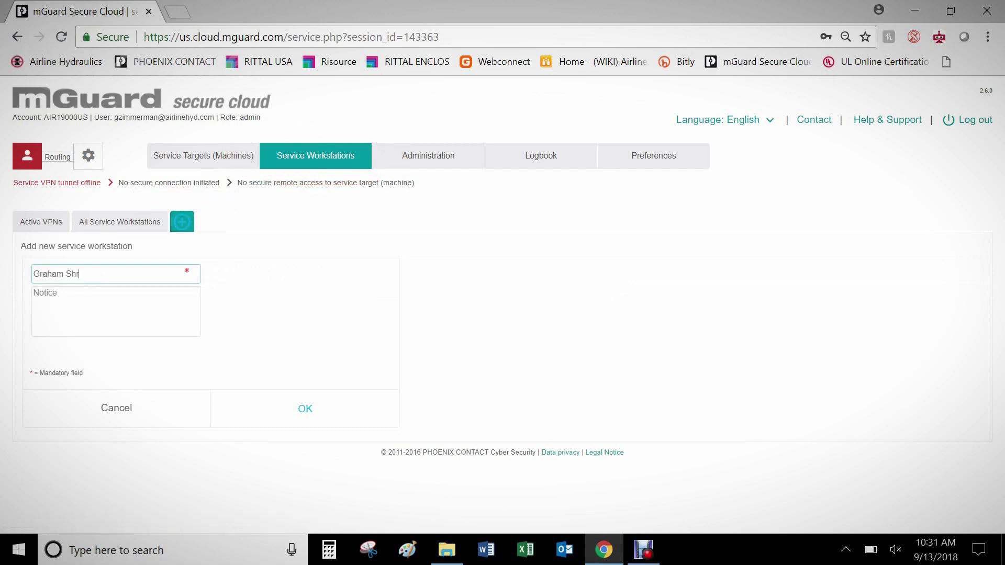
text(ewsoft)
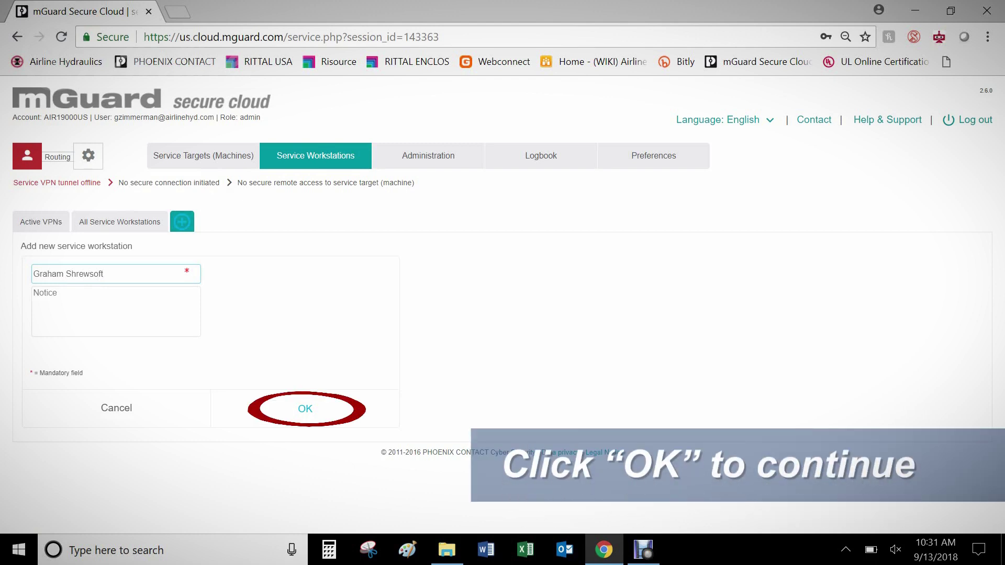
click(305, 409)
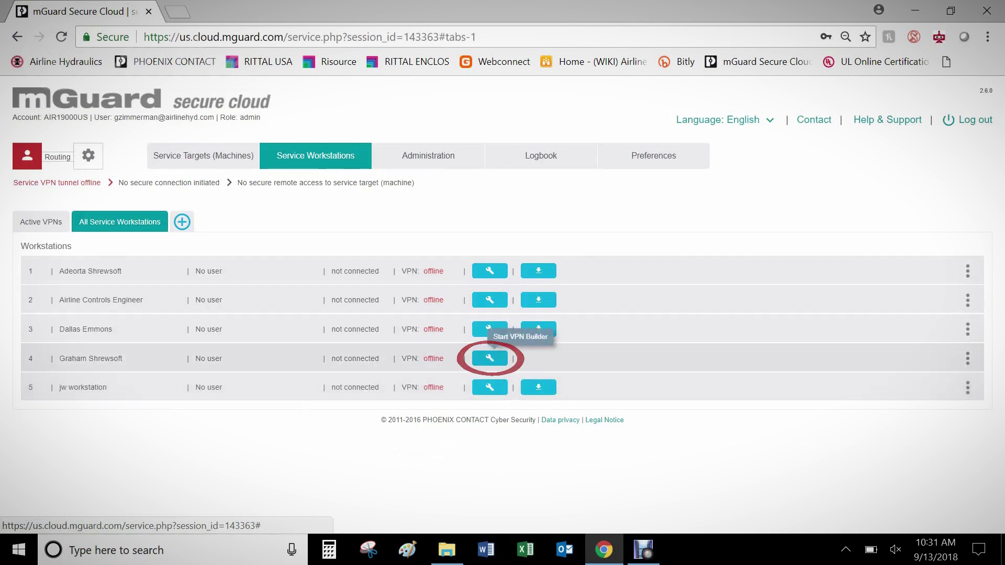
Step: Start the VPN Builder for the workstation, choose Shrew Soft VPN Client and set a password
click(490, 358)
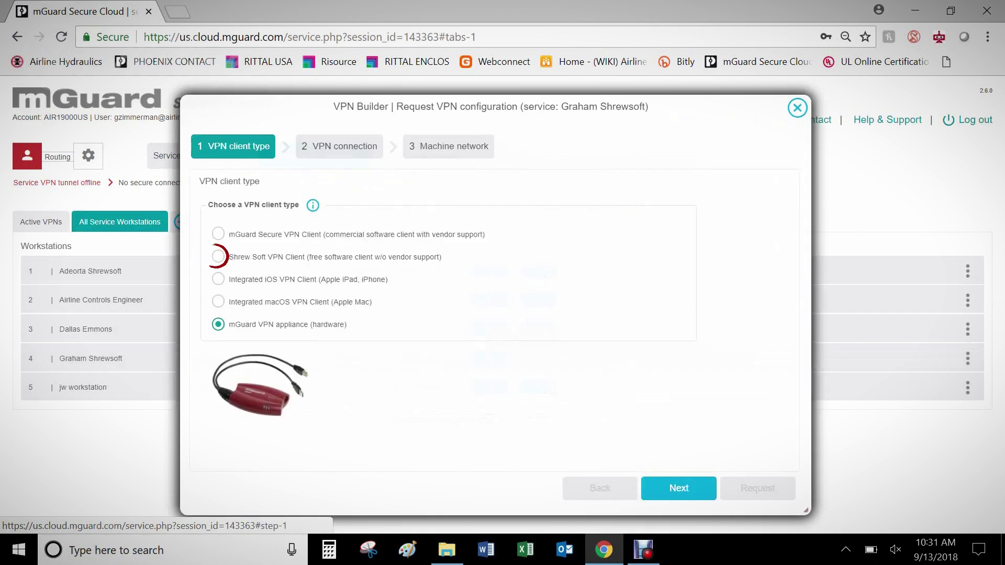
click(218, 256)
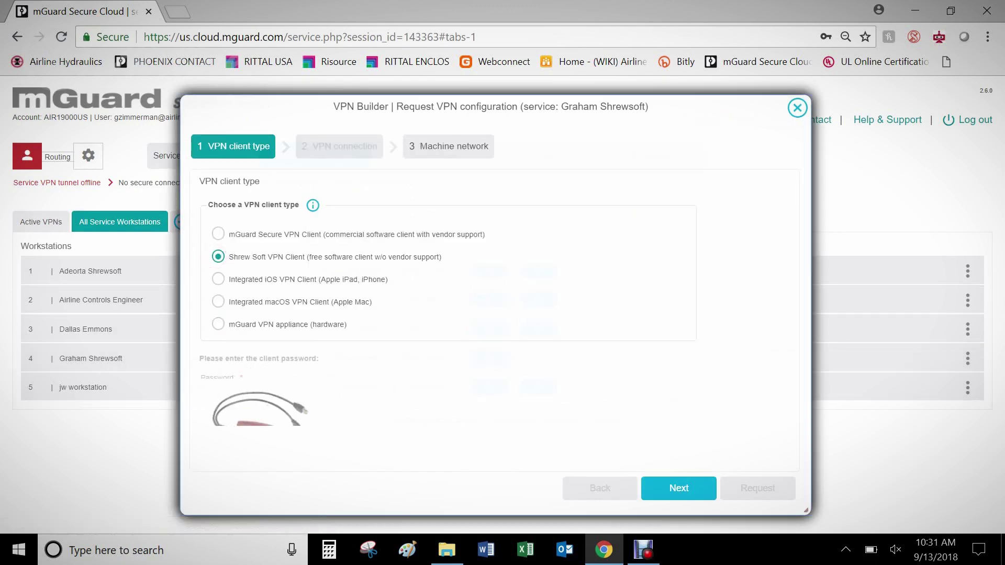
click(204, 391)
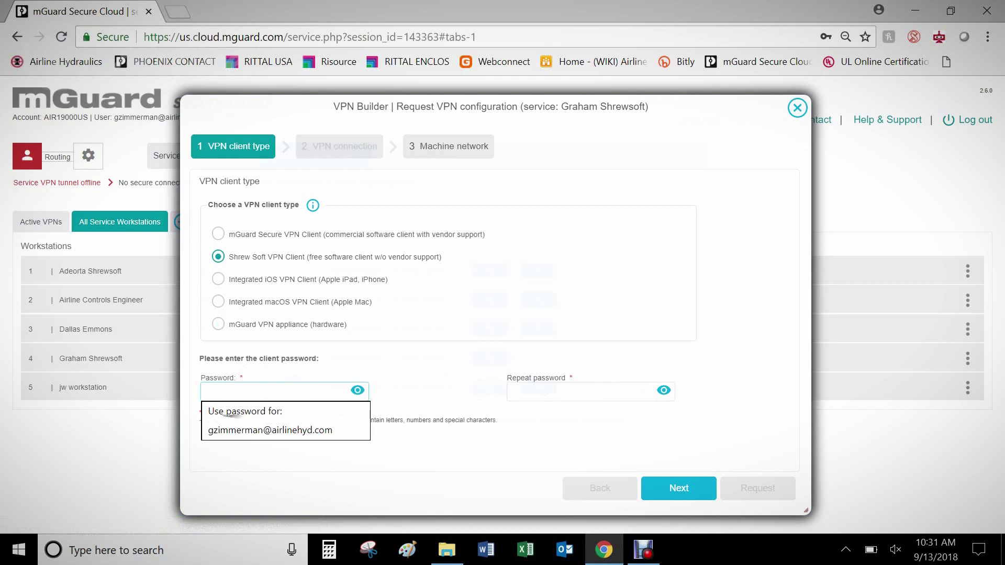
text(••••••••••)
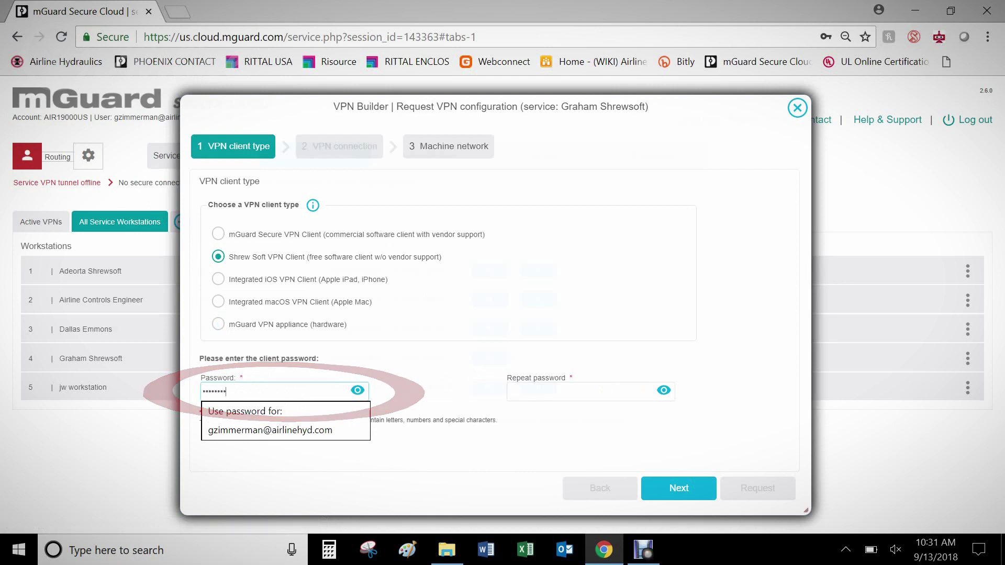
key(Tab)
text(••••••••)
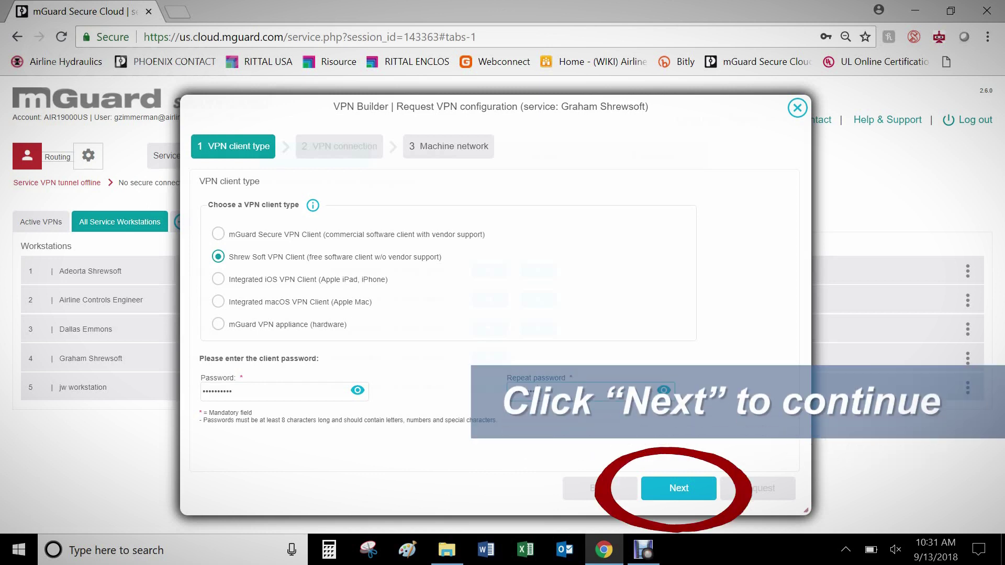
Step: Confirm the machine network 192.168.1.0 / 255.255.255.0 and request the VPN configuration
click(679, 488)
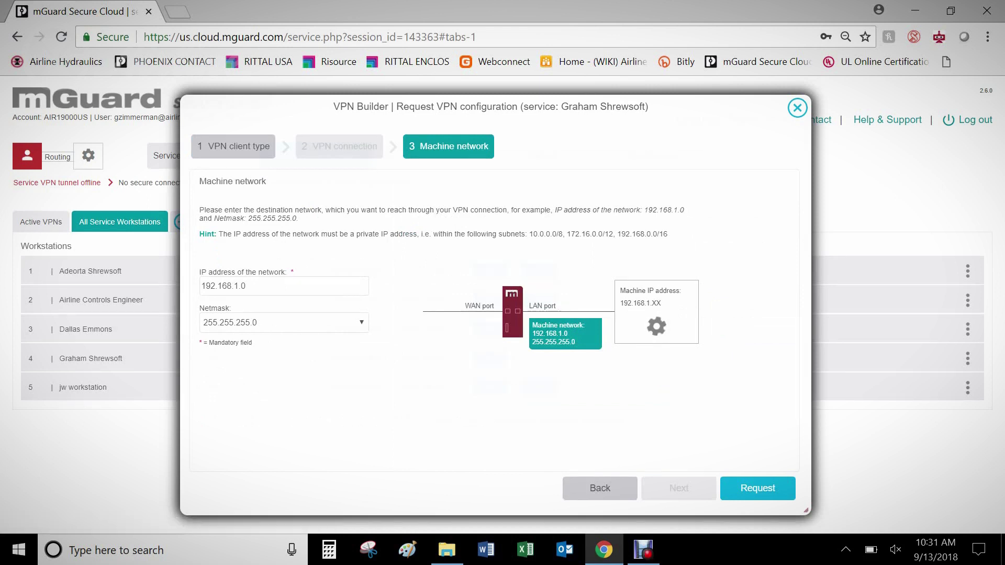
click(245, 286)
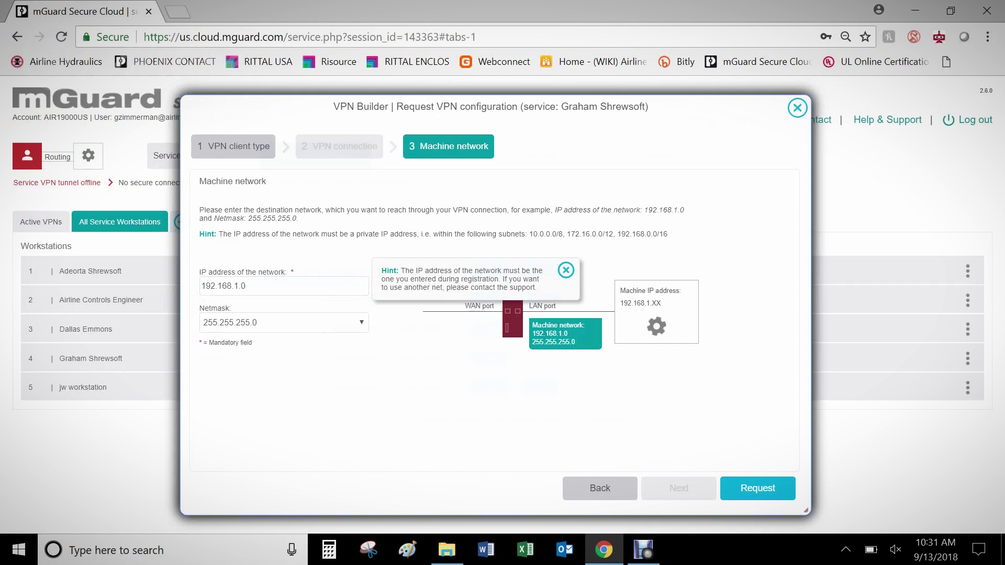
click(758, 488)
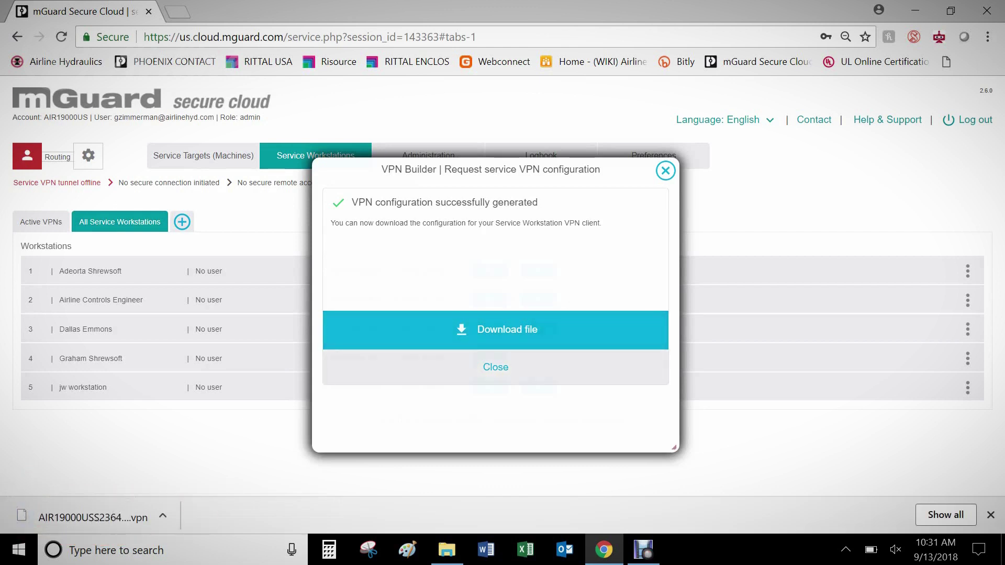
click(495, 367)
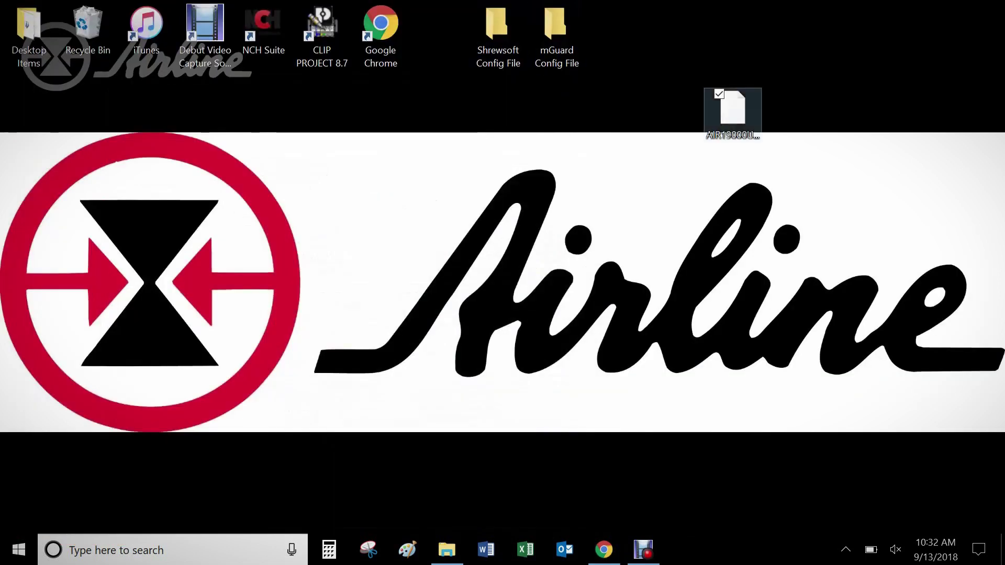
Step: Move the downloaded .vpn file into the Shrewsoft Config File folder on the desktop
drag(733, 110, 518, 52)
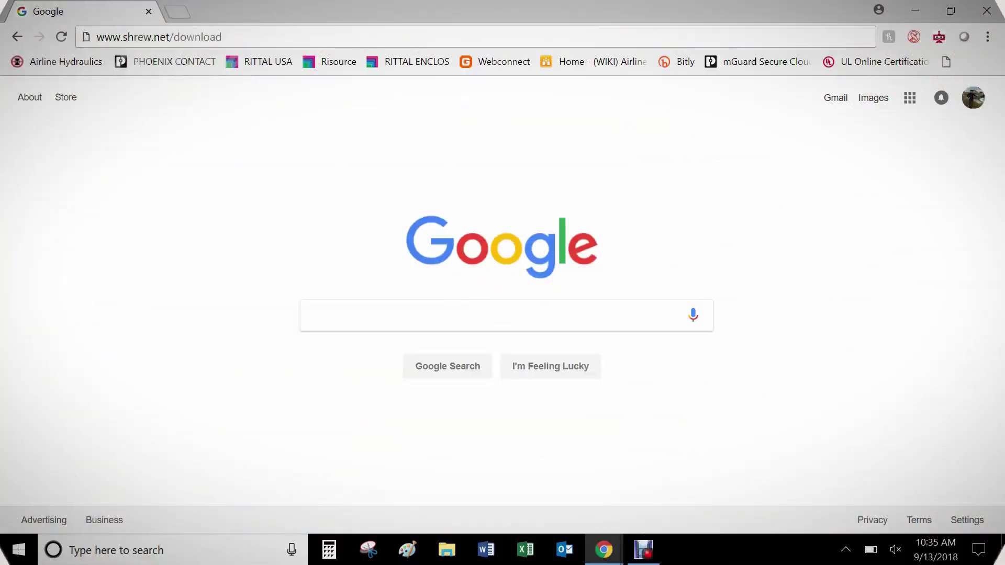
click(143, 36)
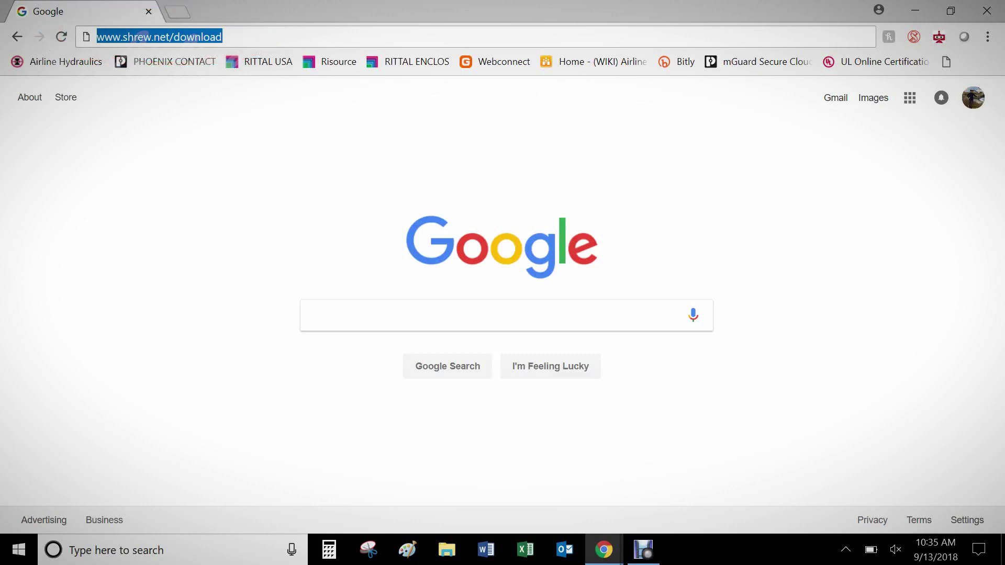
key(Return)
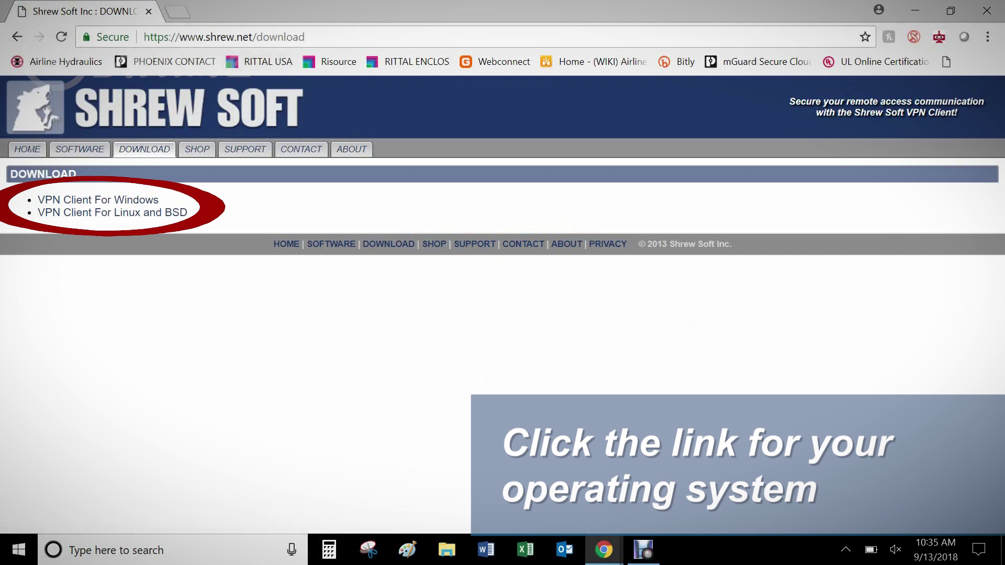
click(98, 200)
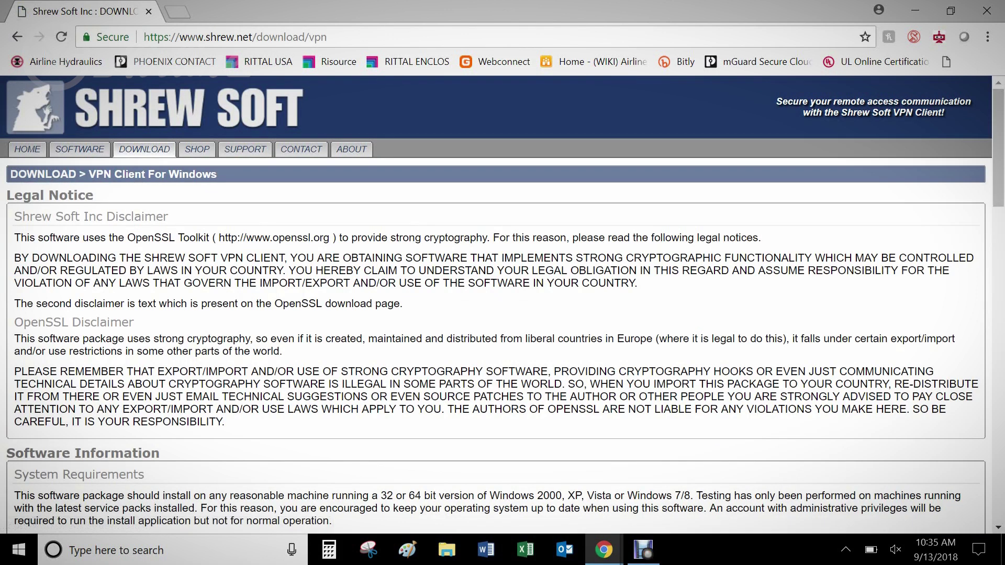
scroll(502, 304, down, 15)
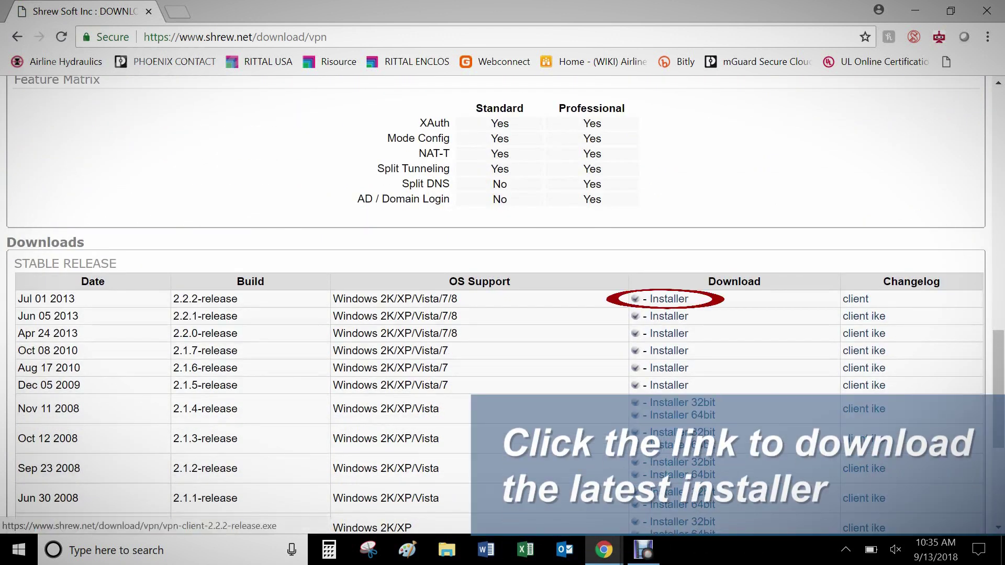
click(669, 299)
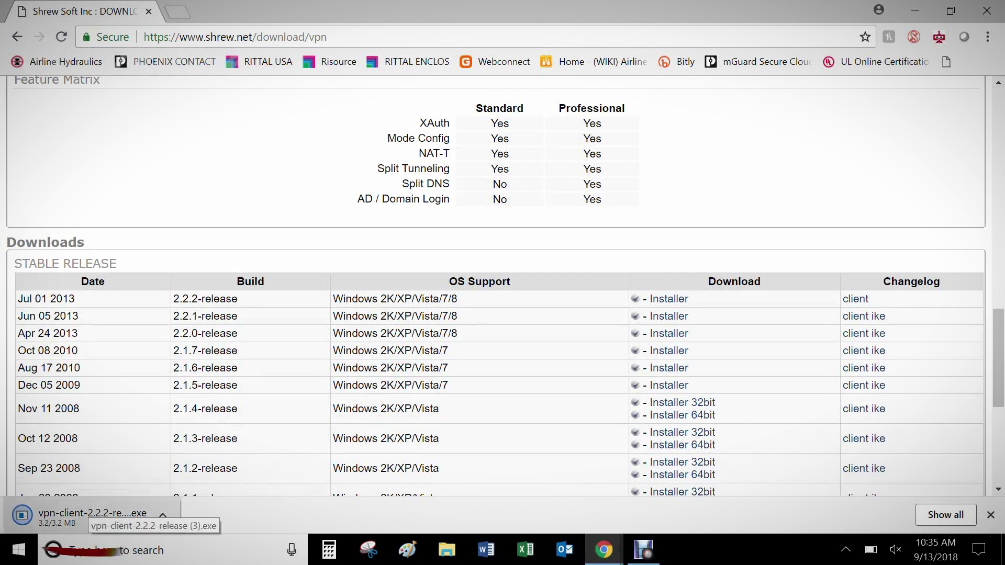
click(92, 516)
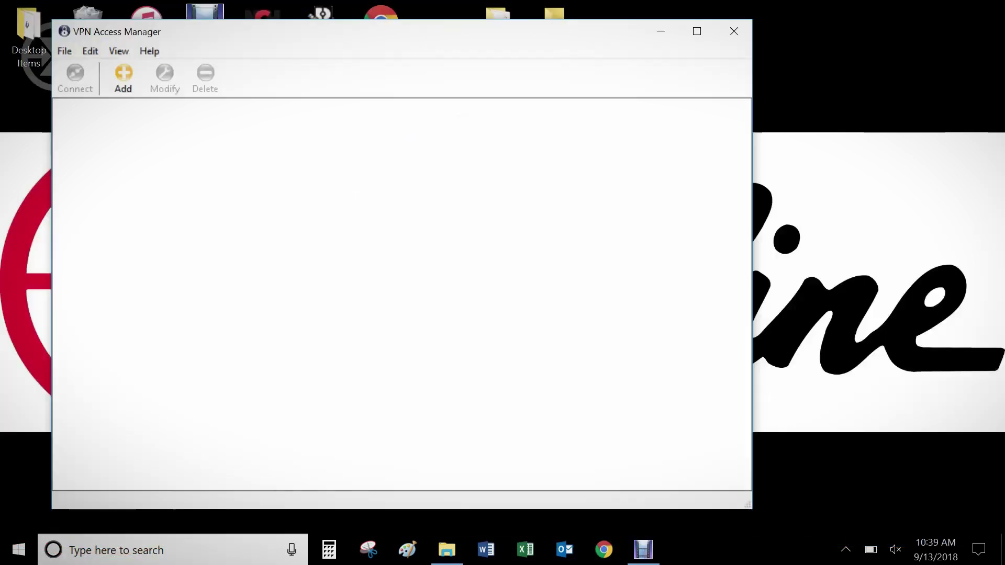
Step: Import the .vpn file from the Shrewsoft Config File folder via File > Import
click(64, 51)
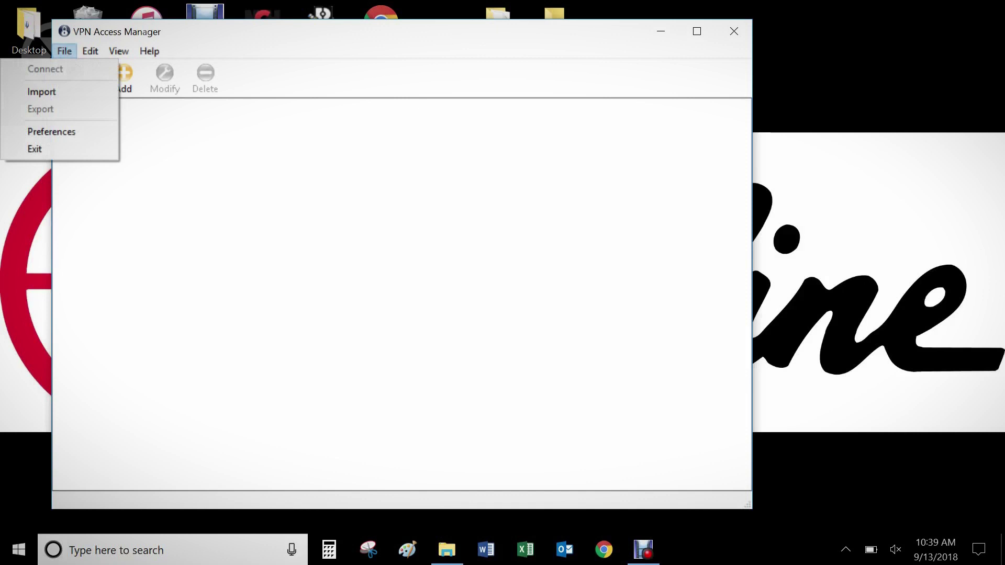
key(Return)
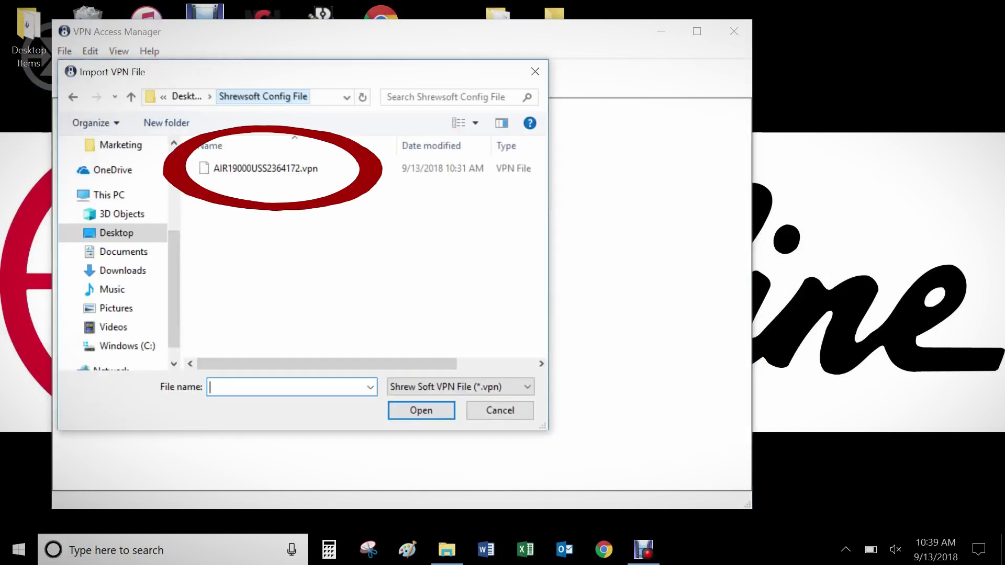
double_click(265, 168)
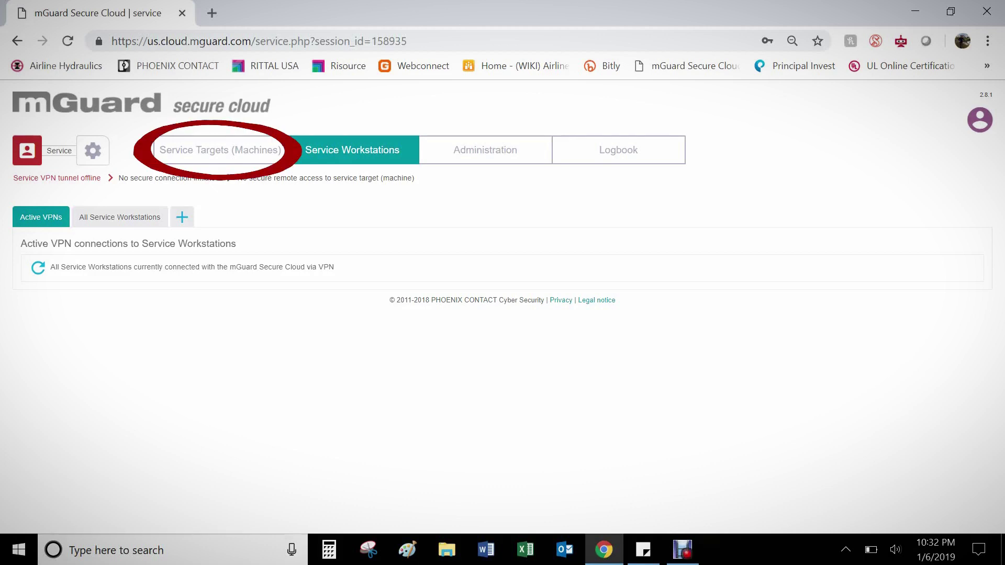
Step: Create an operator/location named 'mGuard RS 4004' under Service Targets (Machines)
click(219, 150)
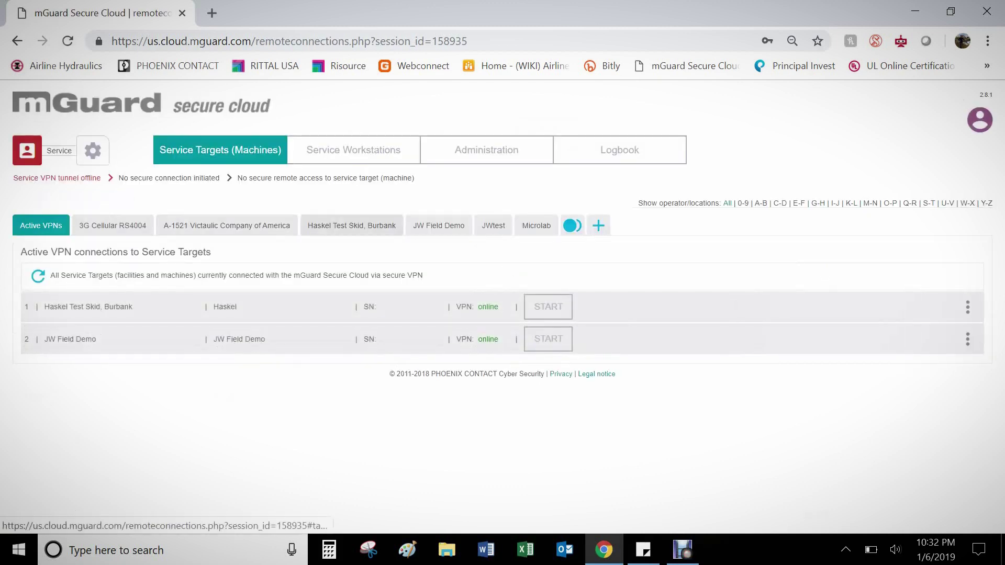
click(597, 227)
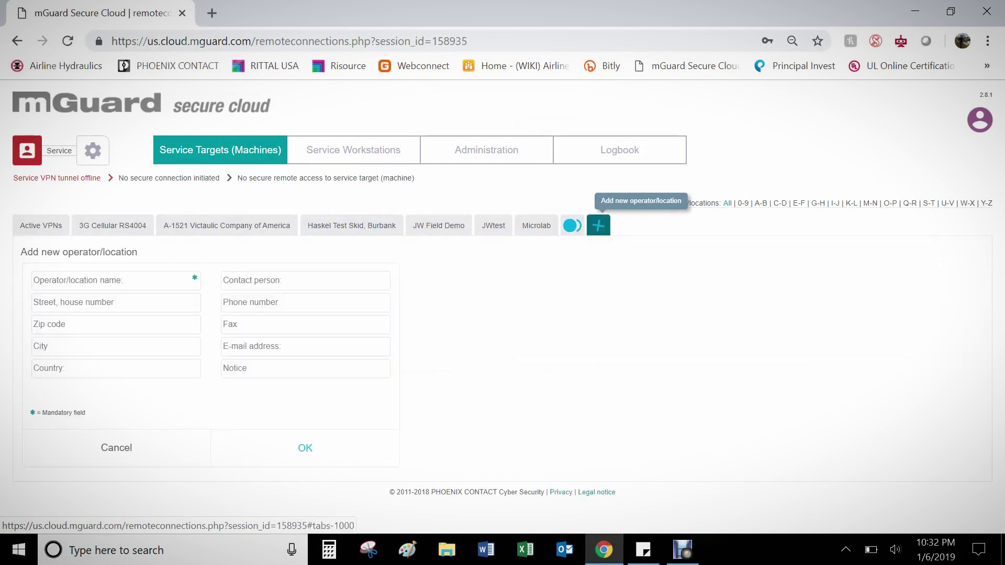
click(147, 280)
text(mG)
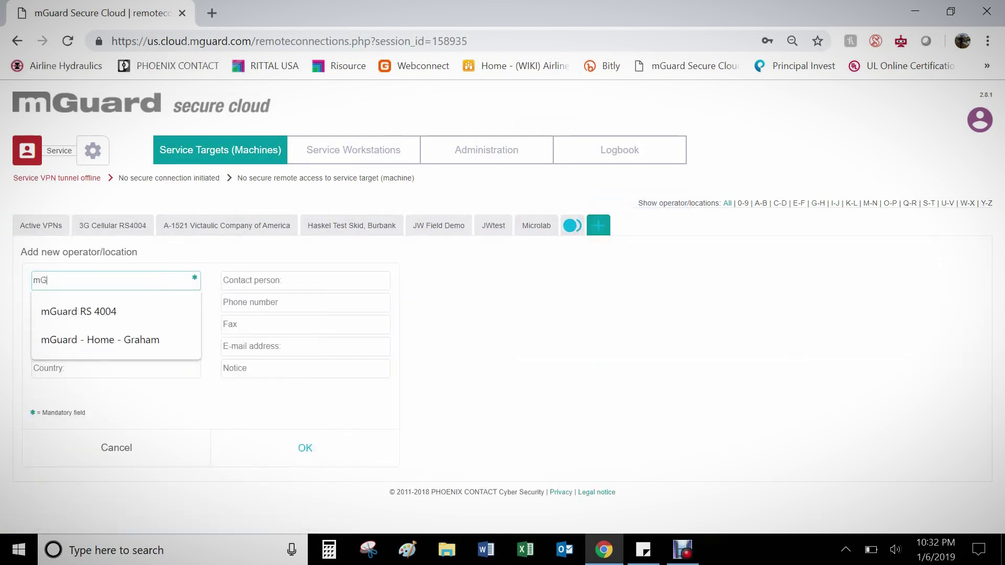
text(uard RS 4004)
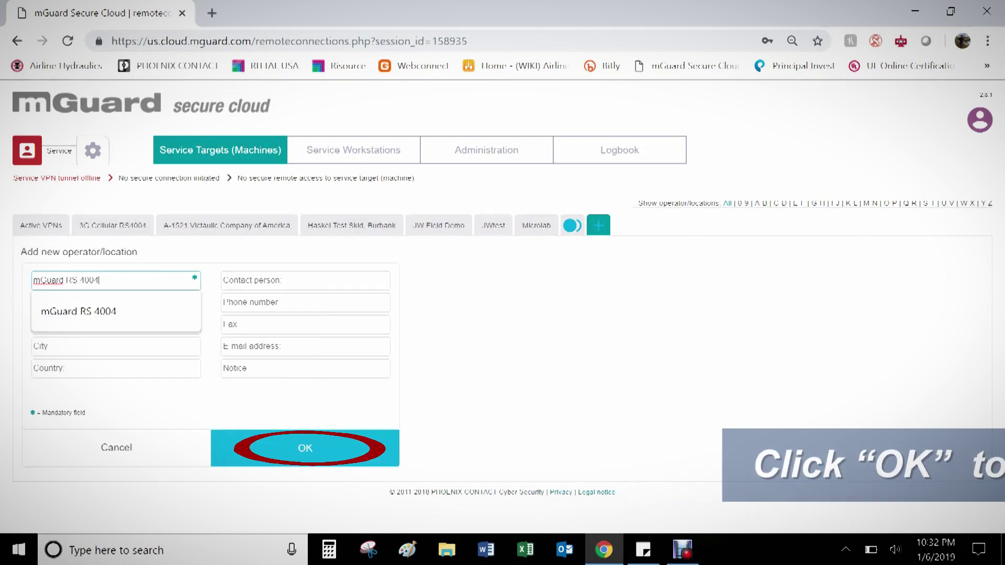
key(Return)
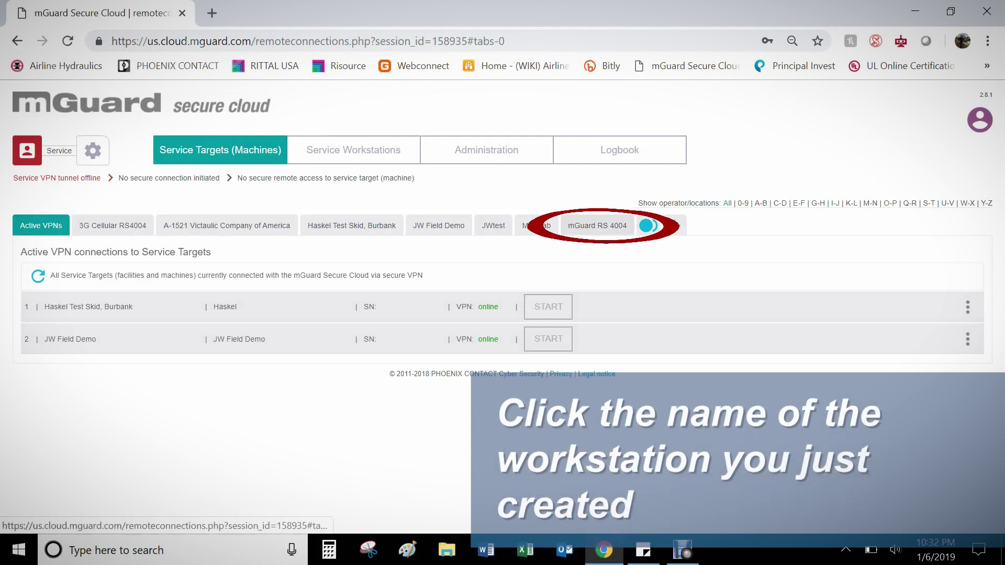
Step: Add a machine named 'mGuard RS 4004' inside the mGuard RS 4004 location
click(597, 225)
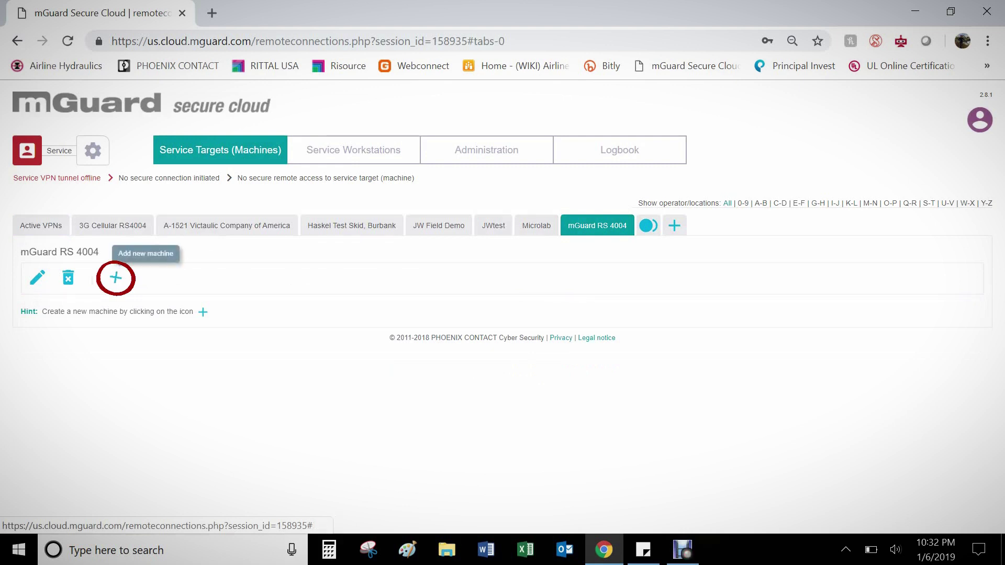
click(116, 278)
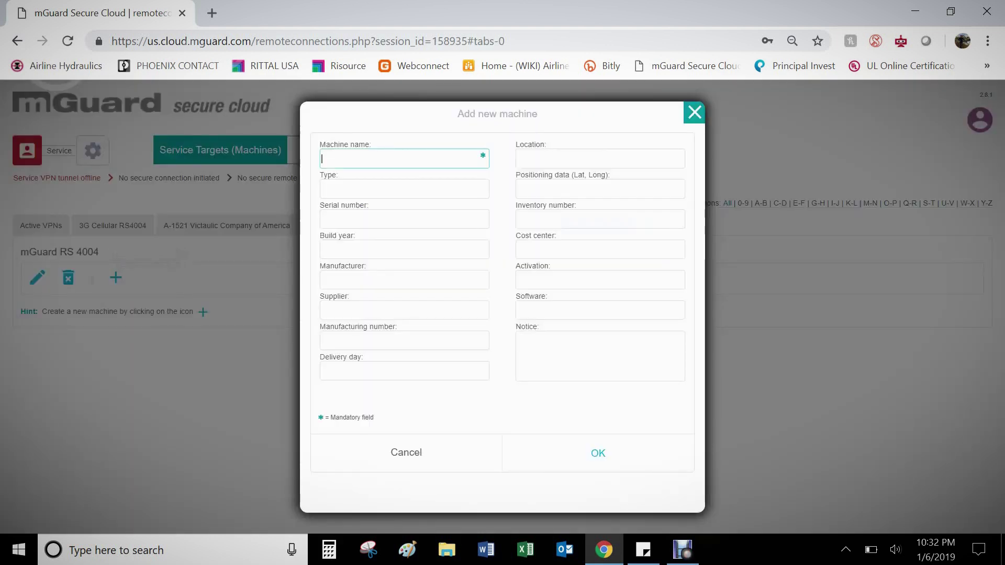
text(mGuard)
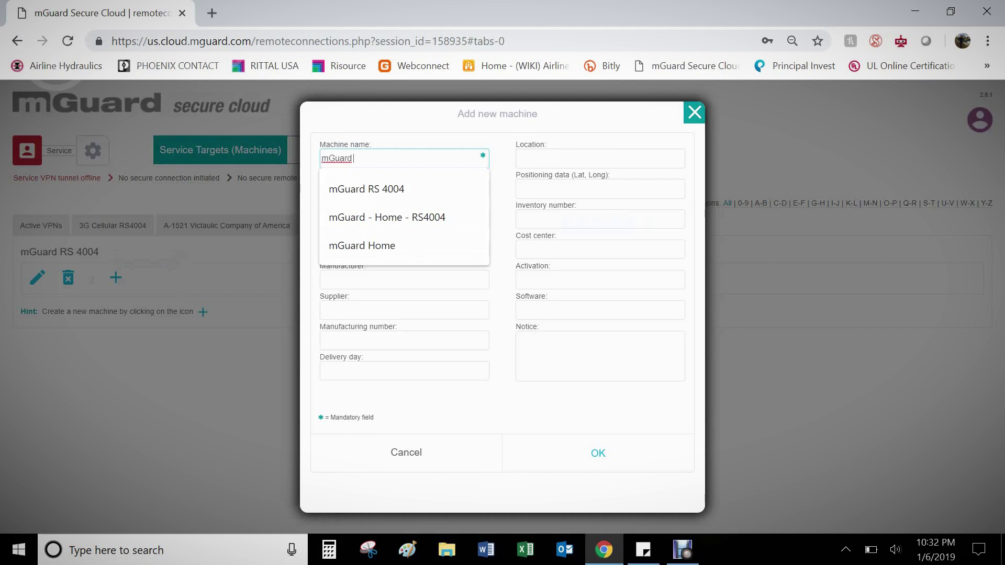
text( RS 4004)
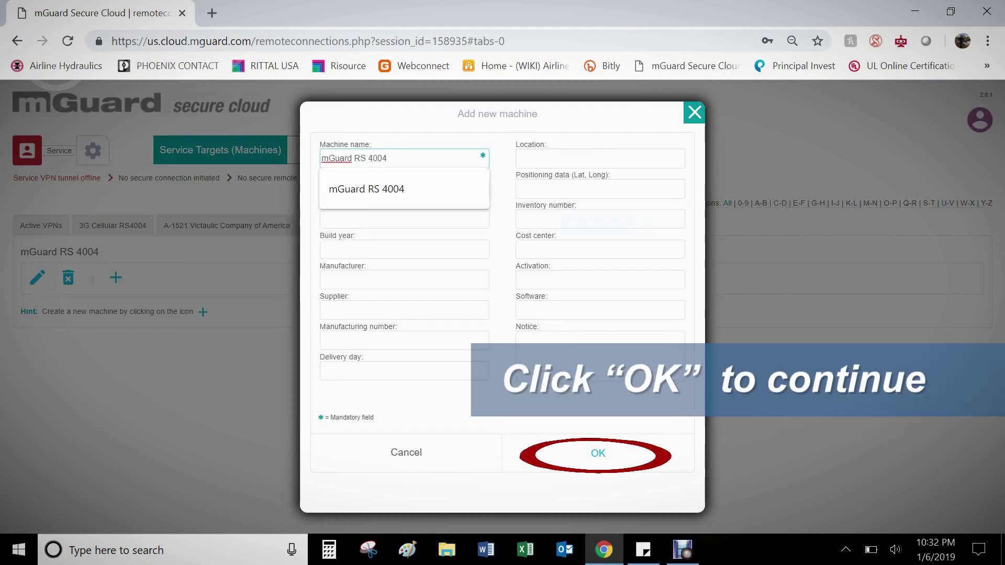
key(Return)
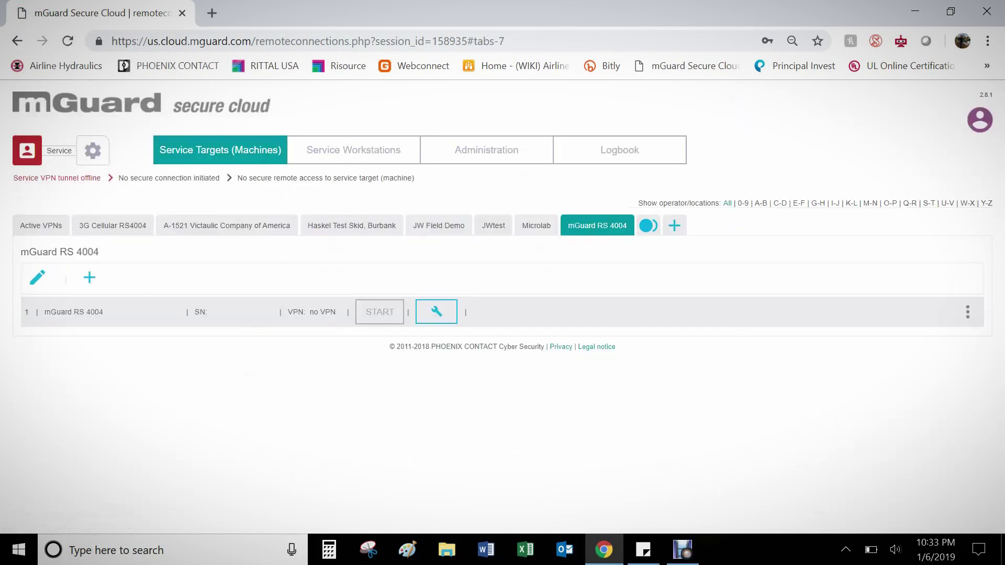
Step: Start the machine's VPN Builder in Router mode, connecting through VPN Path Finder
click(436, 312)
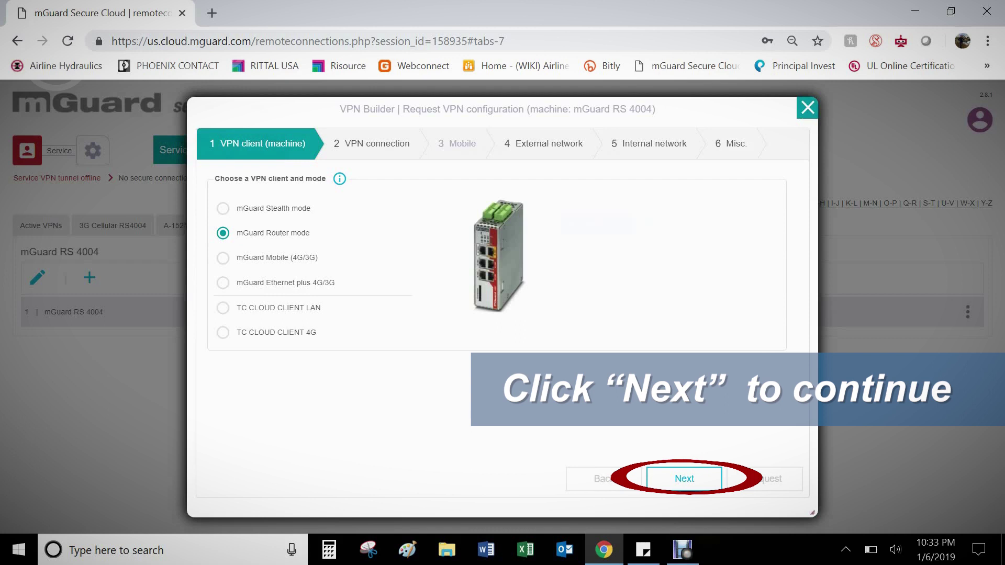
click(684, 478)
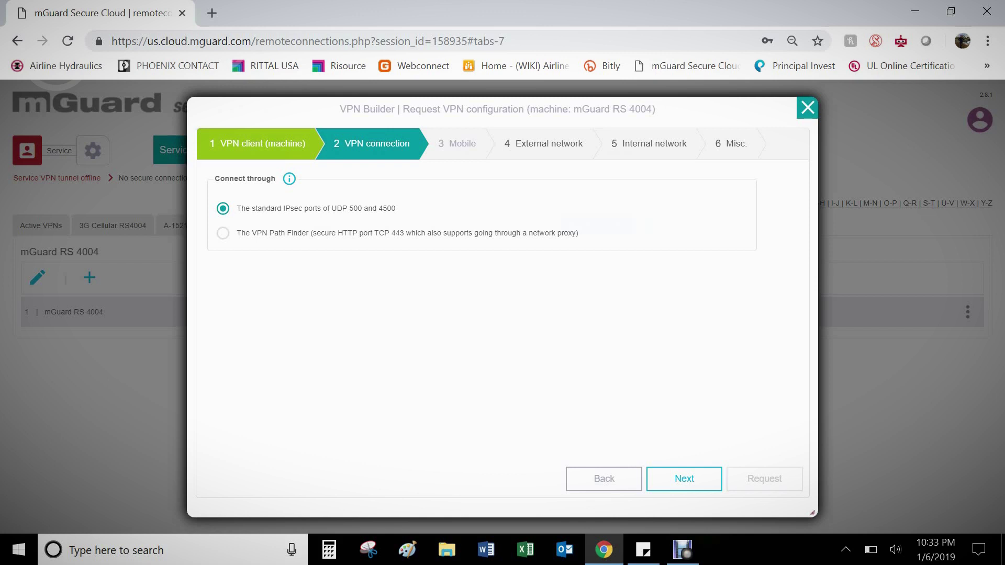
click(223, 232)
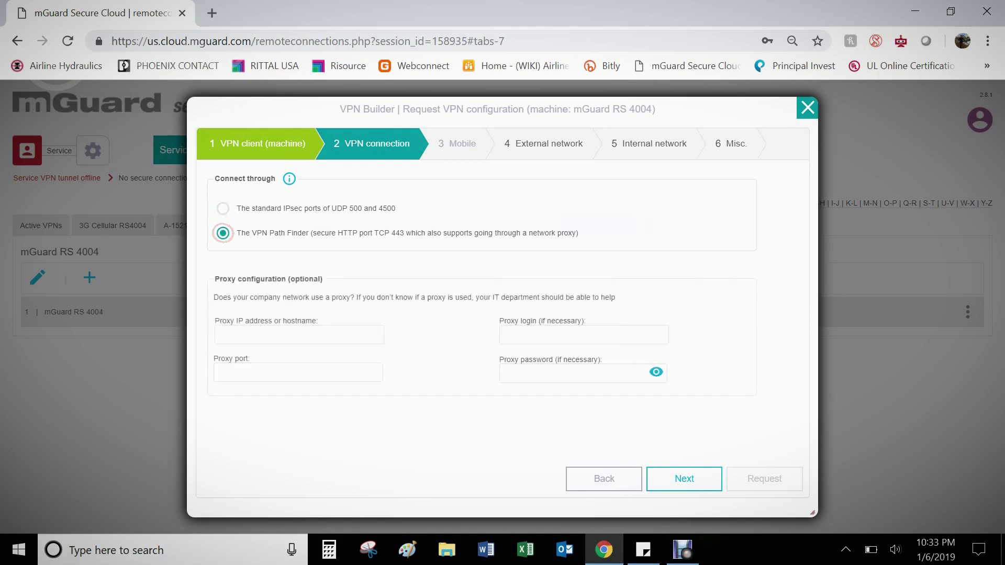
click(684, 479)
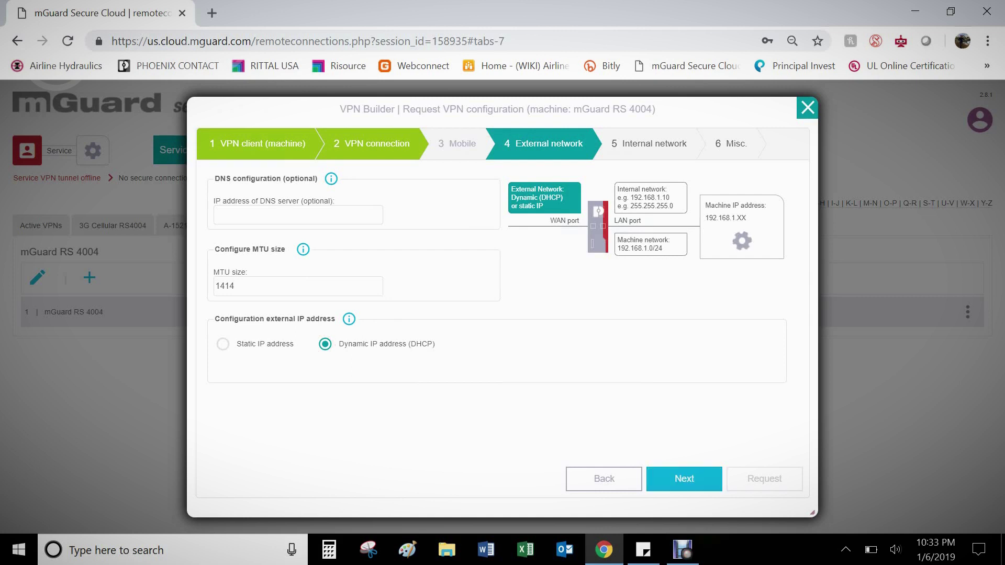
click(685, 478)
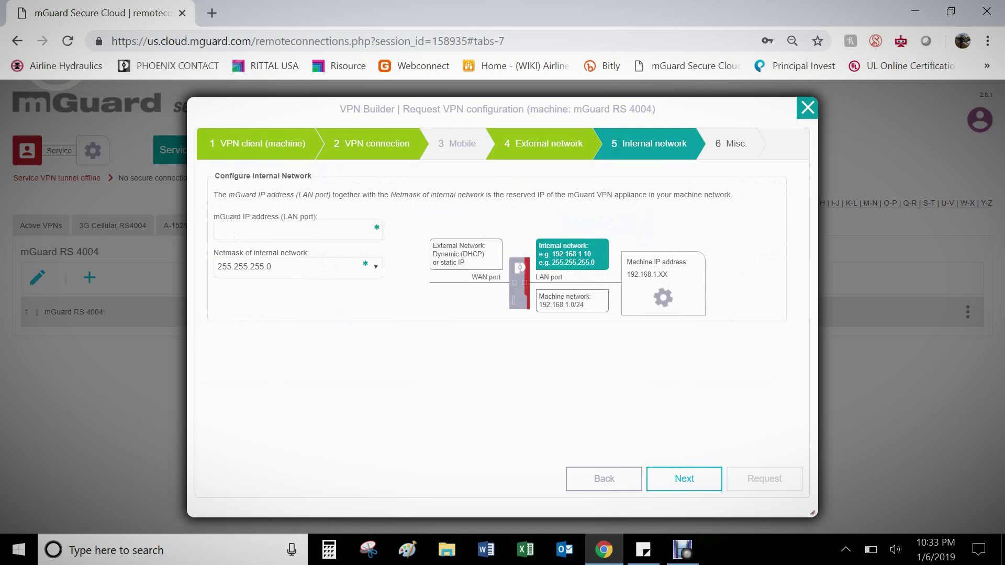
Step: Set LAN IP 192.168.1.1, generate the configuration and save the .atv to the mGuard Config File folder
click(293, 231)
text(19)
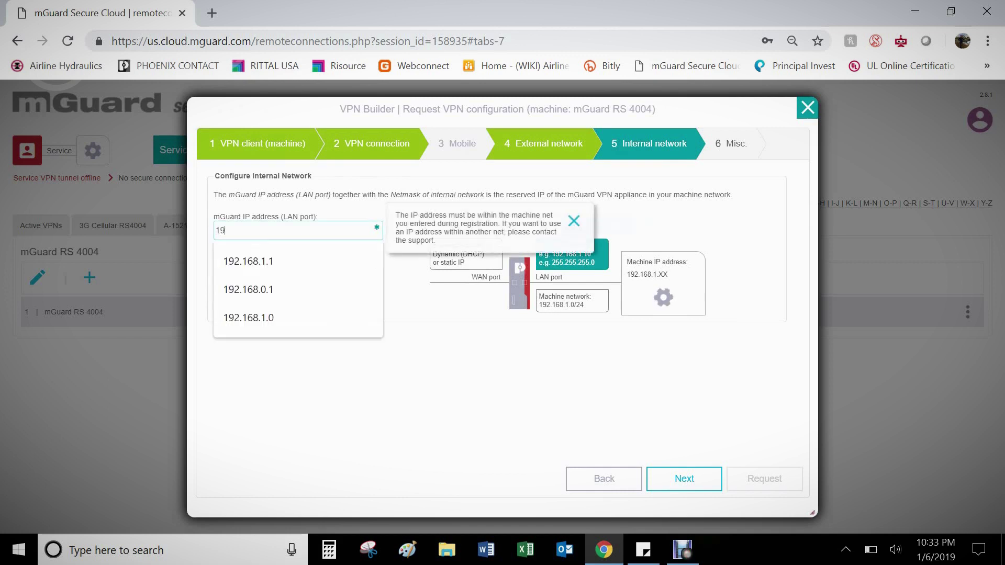
text(2.168.1.1)
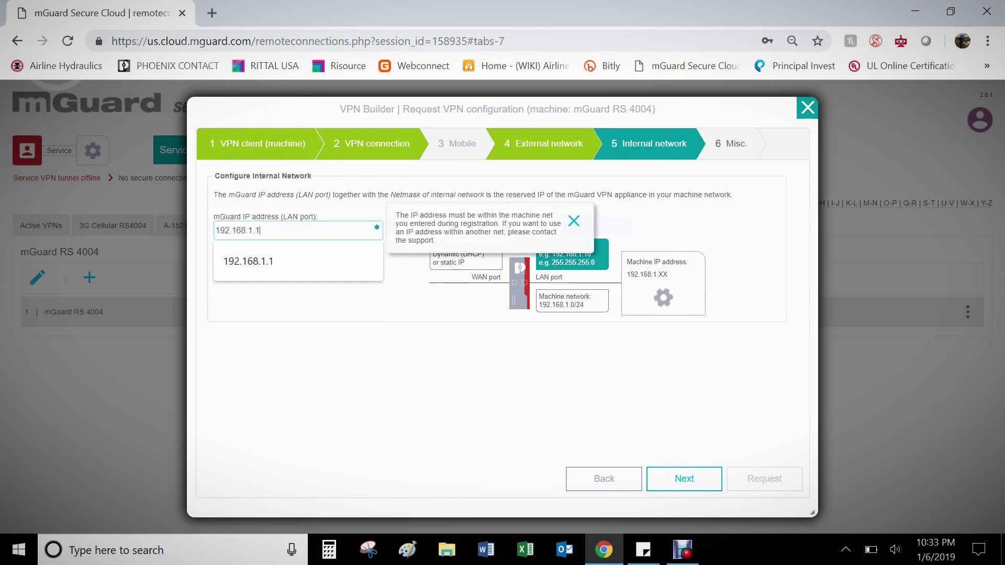
click(684, 479)
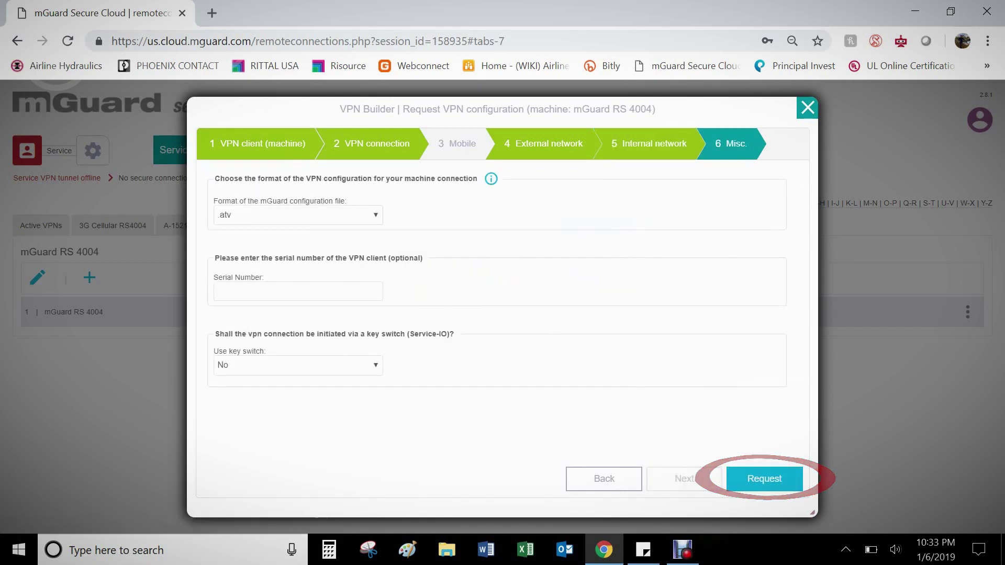
click(764, 478)
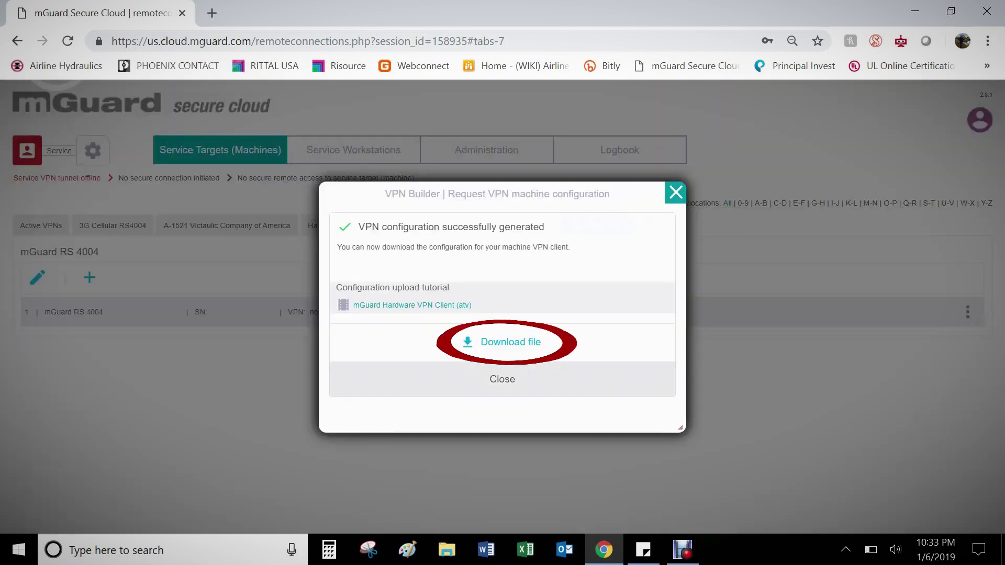
click(502, 342)
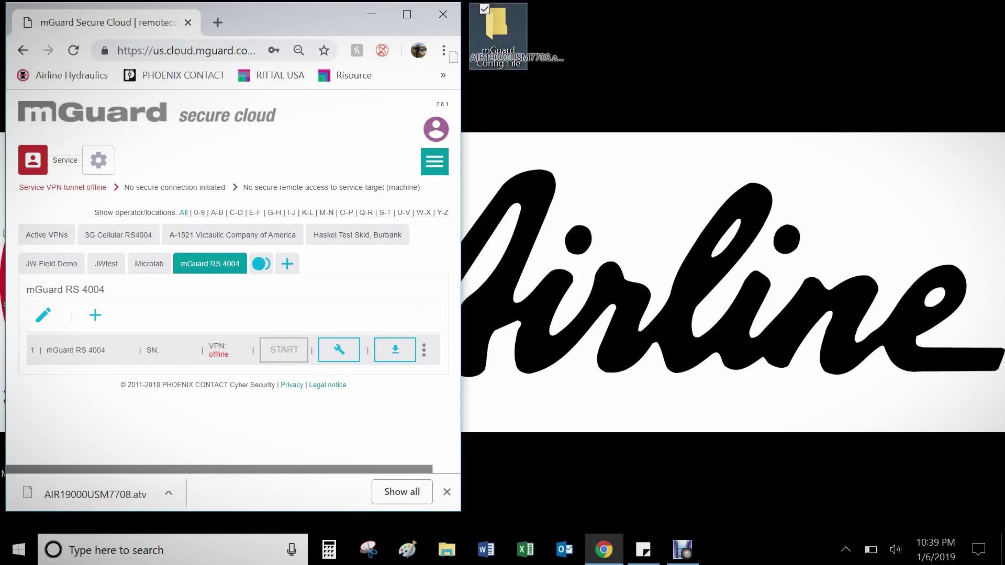
click(498, 36)
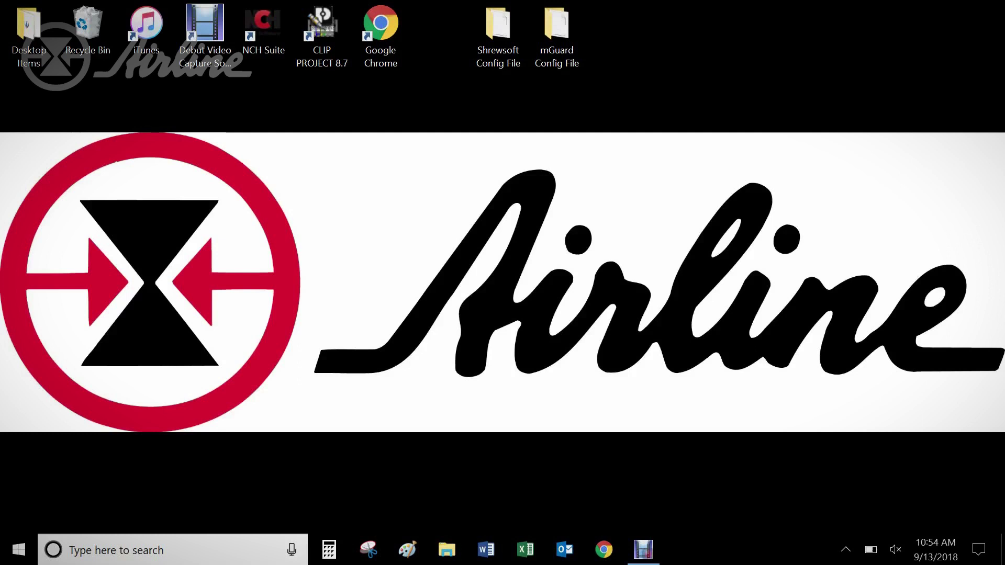
Step: Open the network adapter list from the Windows Ethernet settings
click(845, 549)
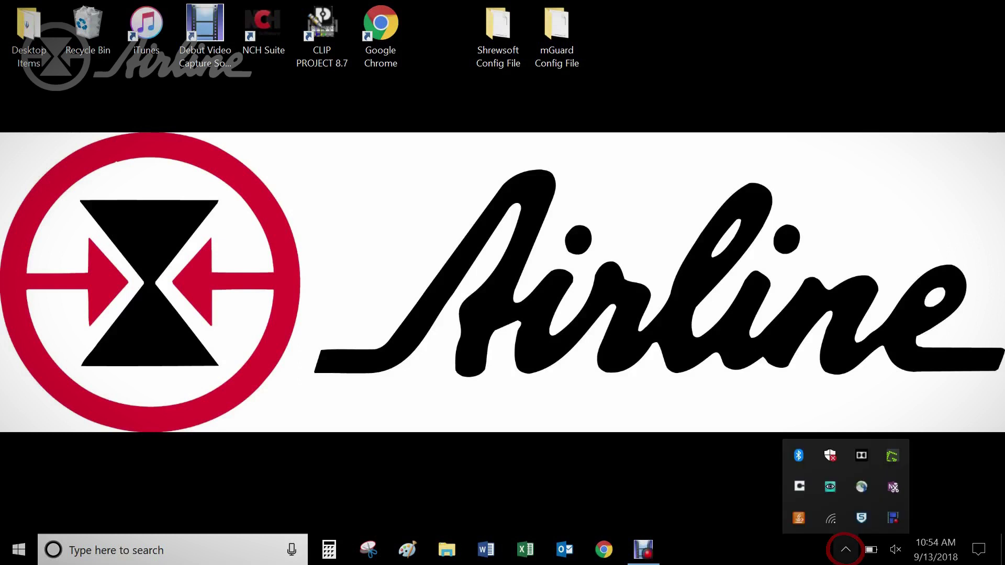
click(831, 519)
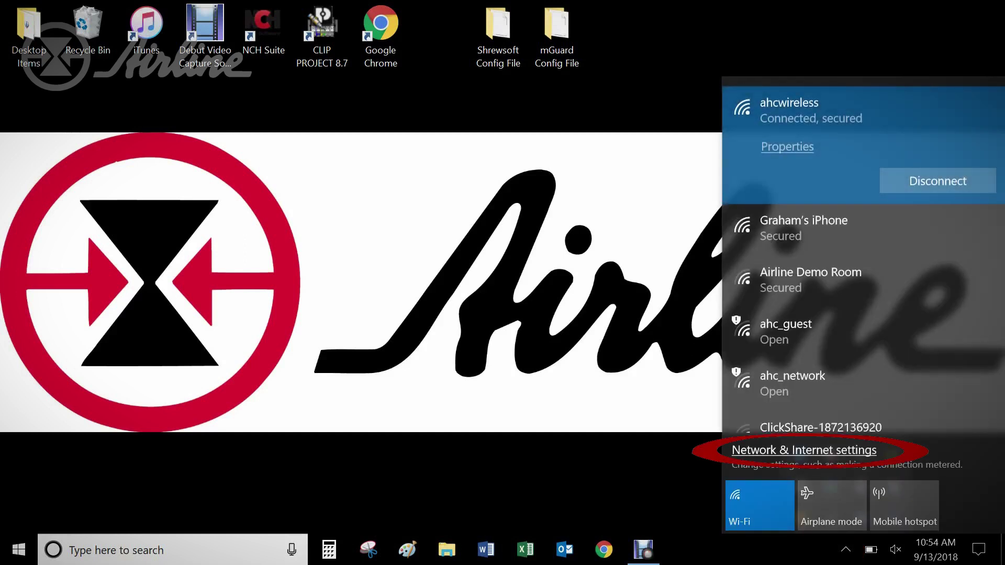
click(804, 450)
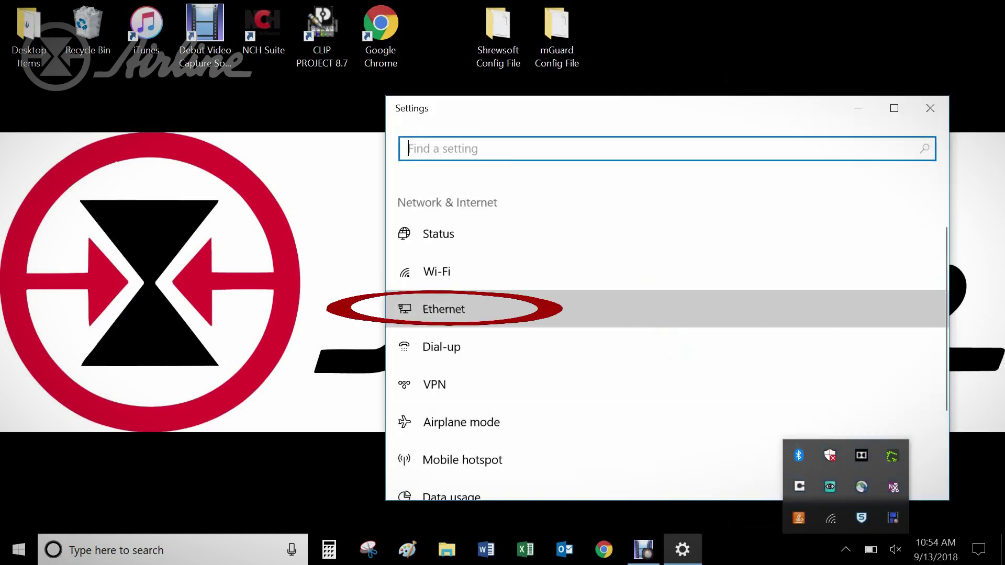
click(444, 309)
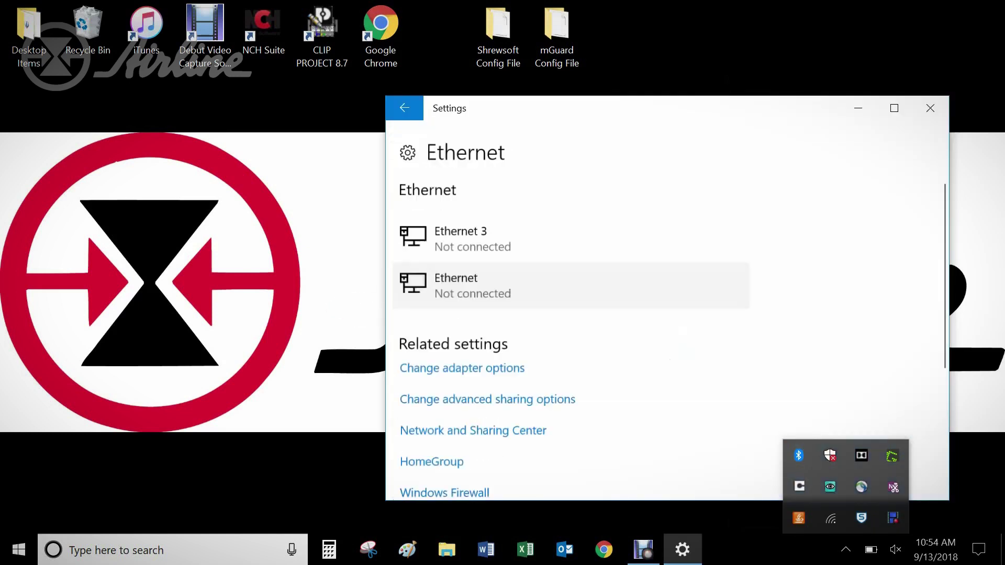
click(461, 368)
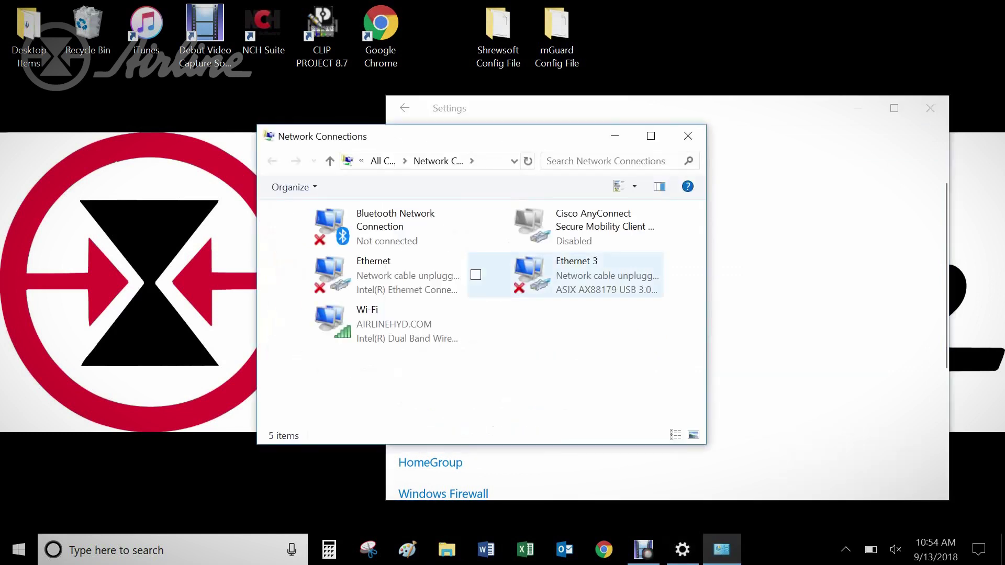
Step: Check Ethernet 3's static IPv4 address 192.168.1.18 with gateway 192.168.1.1, then begin the mGuard login
click(575, 274)
key(alt+Return)
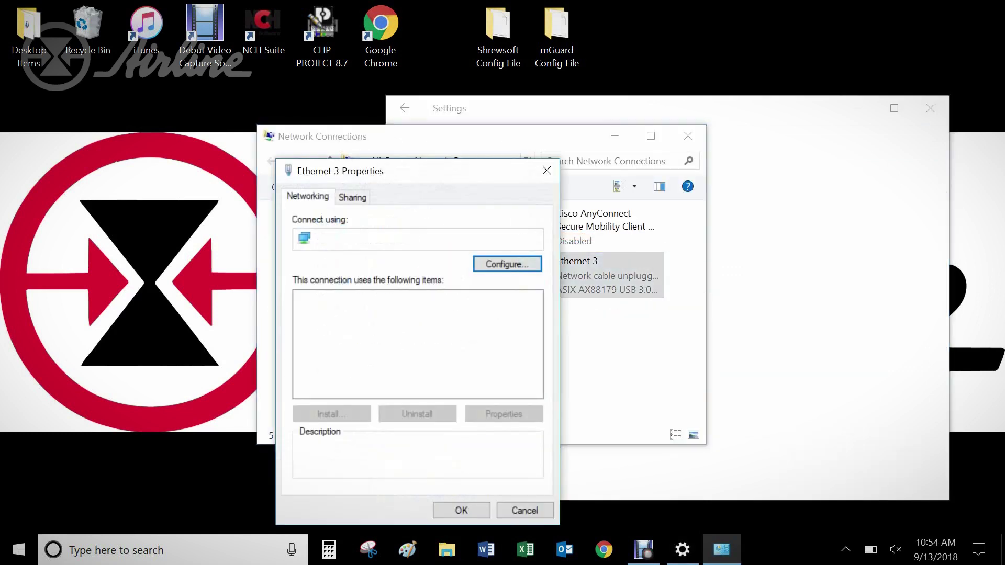
double_click(398, 351)
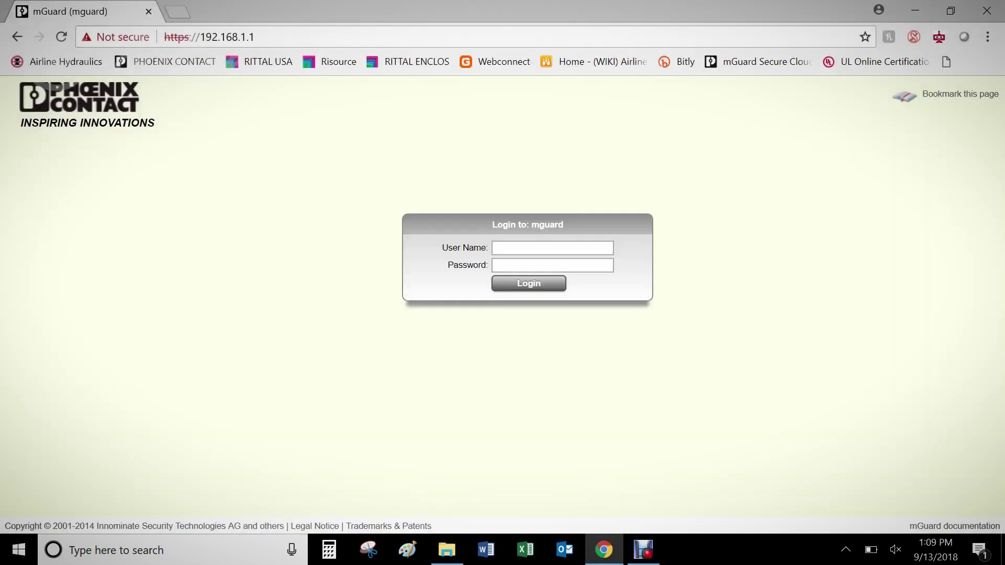
click(553, 248)
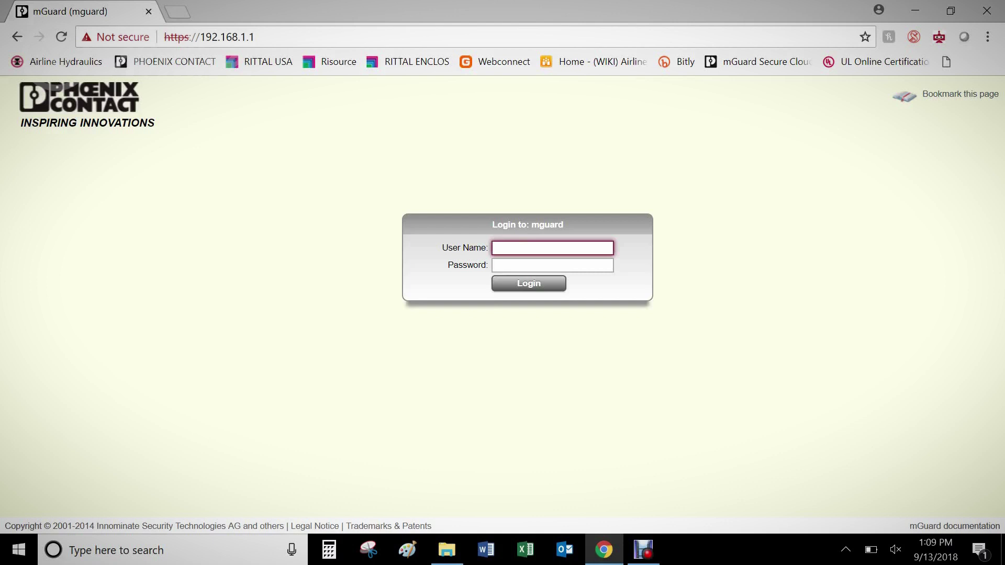
Step: Log in to the mGuard web interface as admin with the device password
text(admin)
key(Tab)
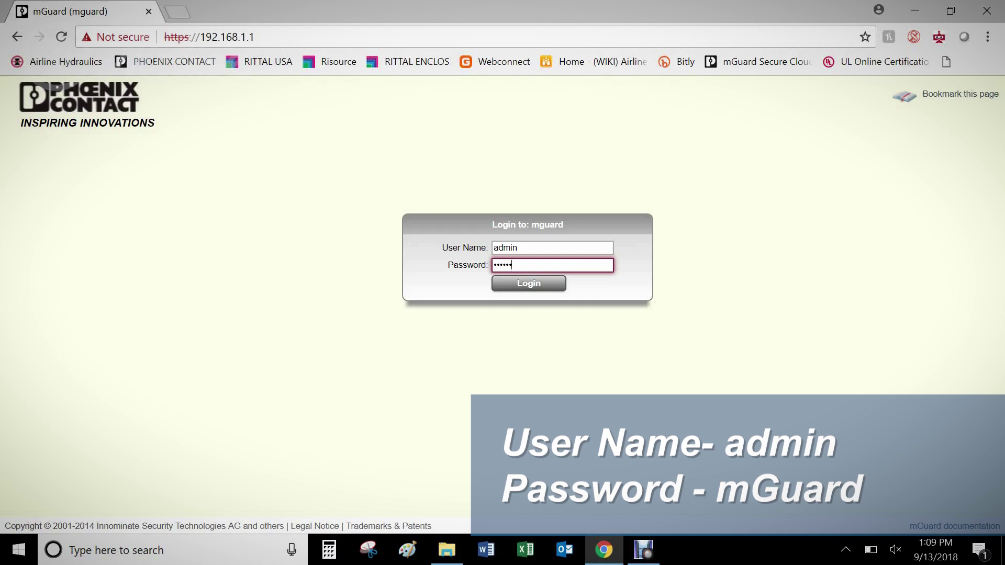
key(Return)
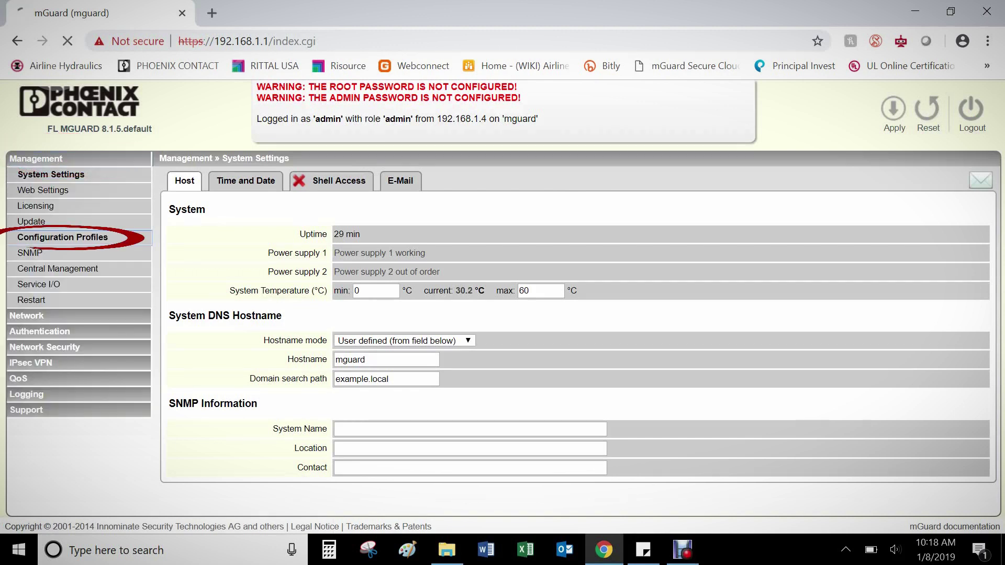
Step: Upload AIR19000USM7708.atv under Configuration Profiles and restore the new profile
click(62, 237)
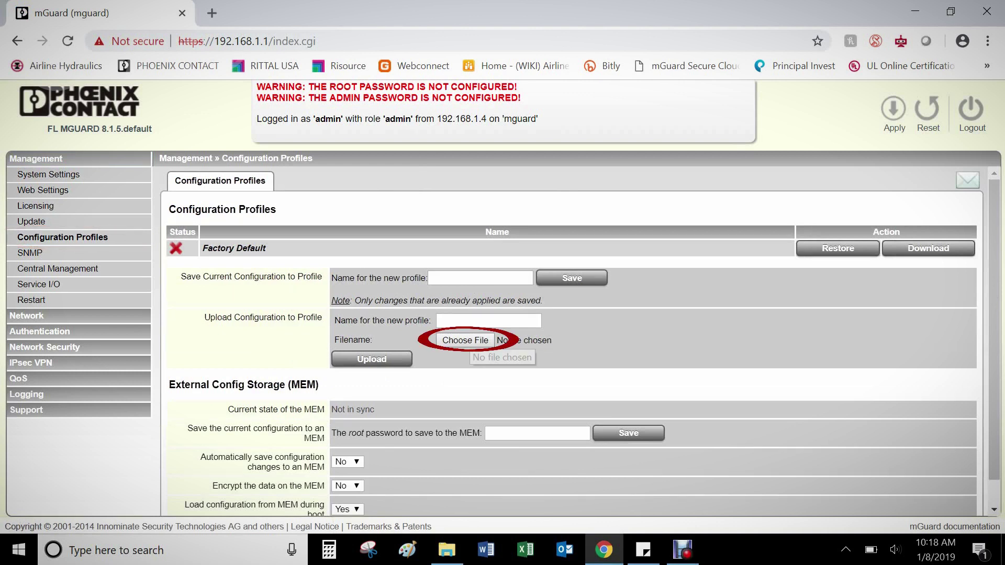
click(465, 340)
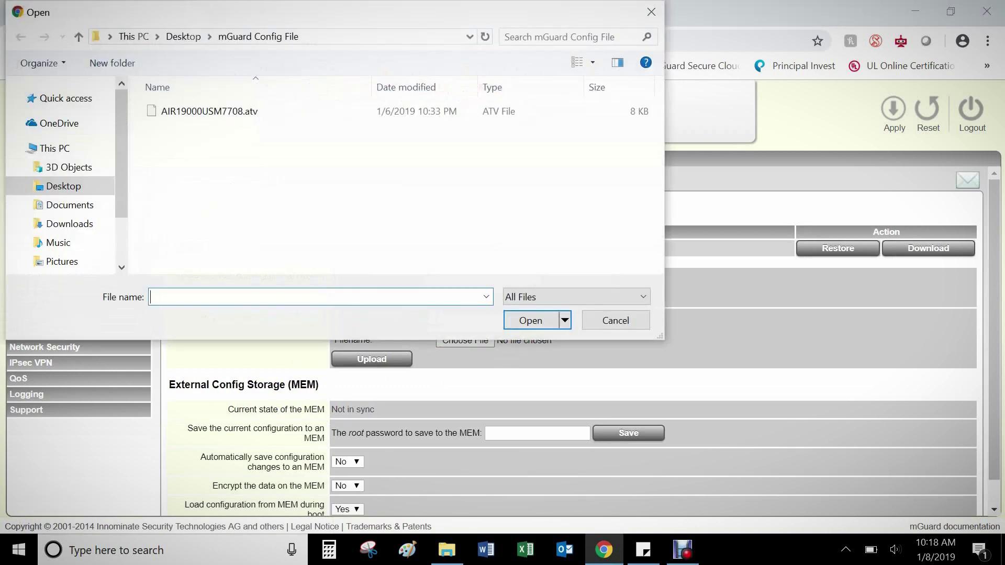
click(209, 111)
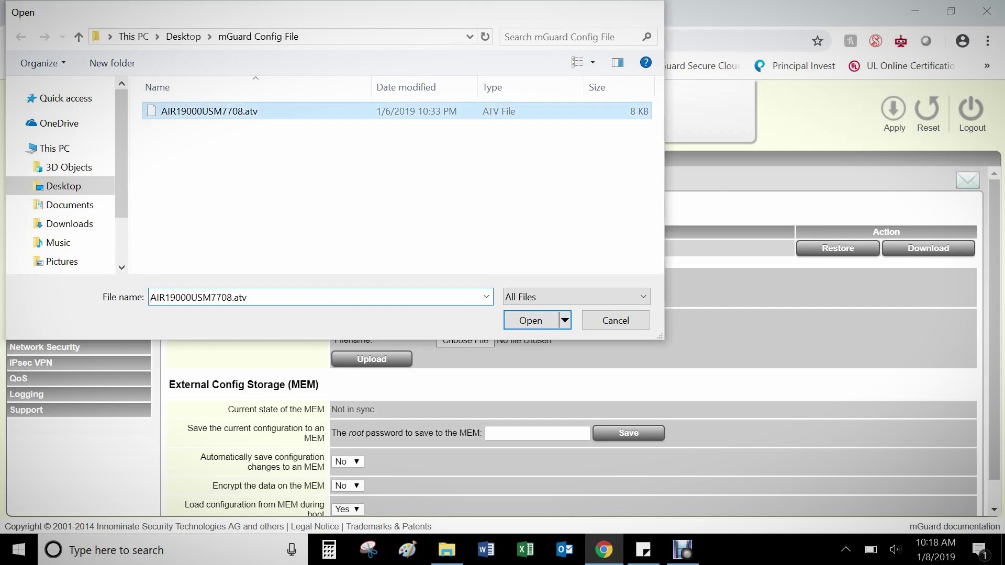
key(Return)
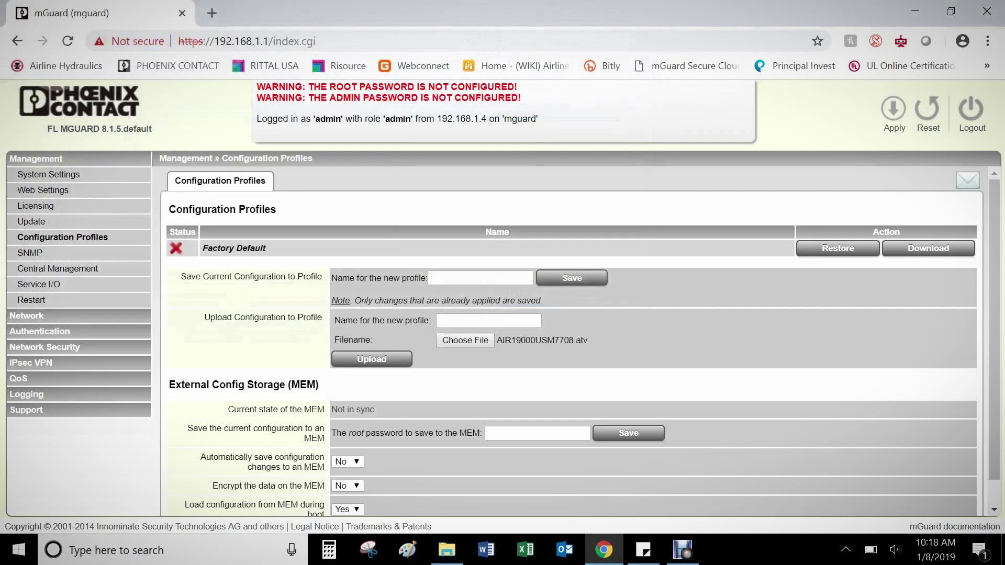
click(372, 359)
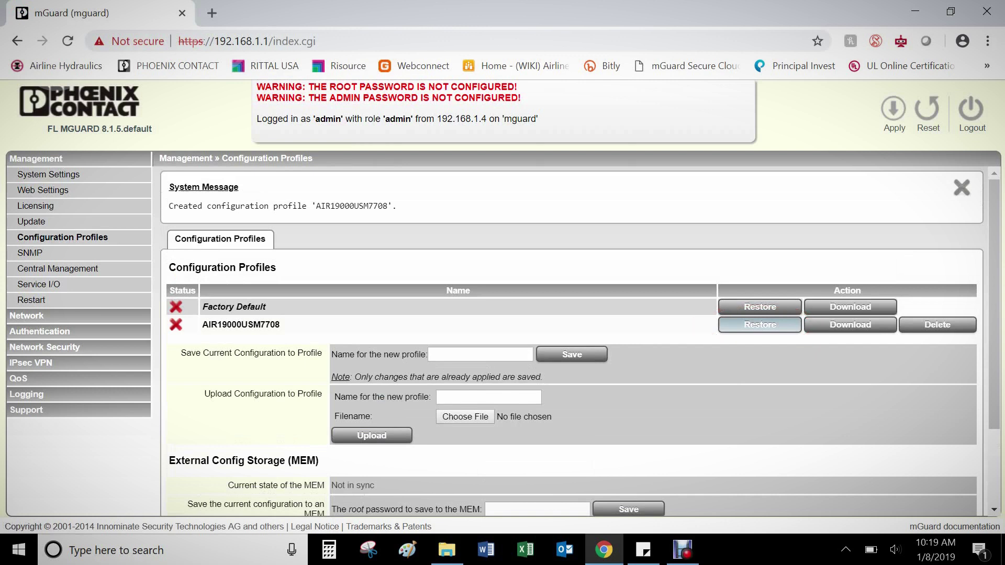
click(759, 324)
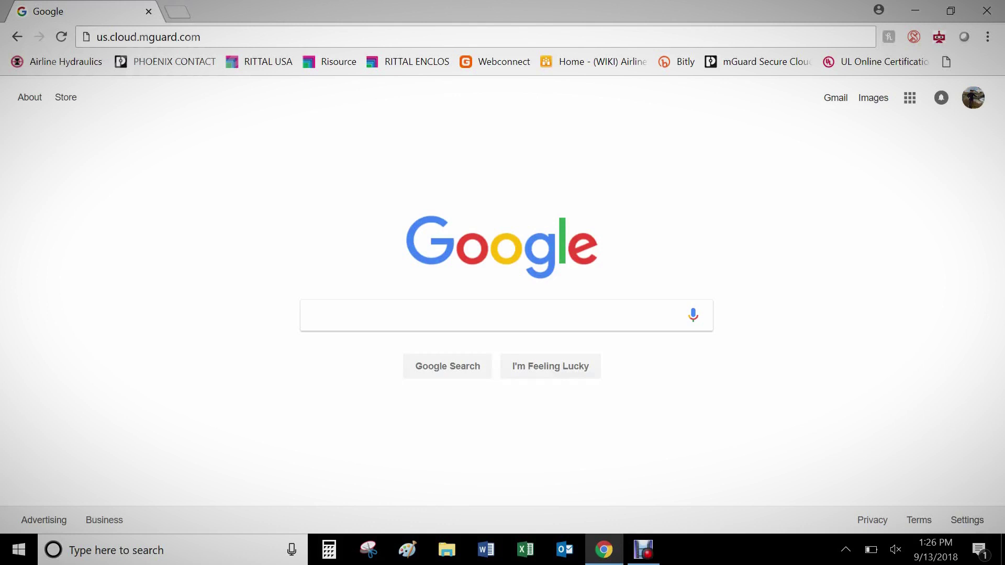
Step: Load us.cloud.mguard.com to view the active VPNs, then search Start for 'vP'
click(148, 36)
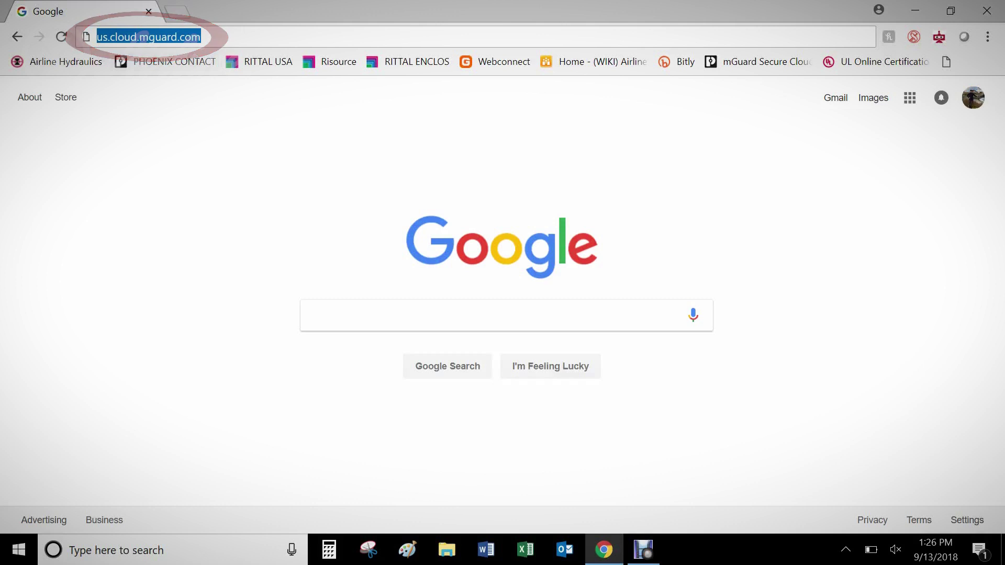
key(Return)
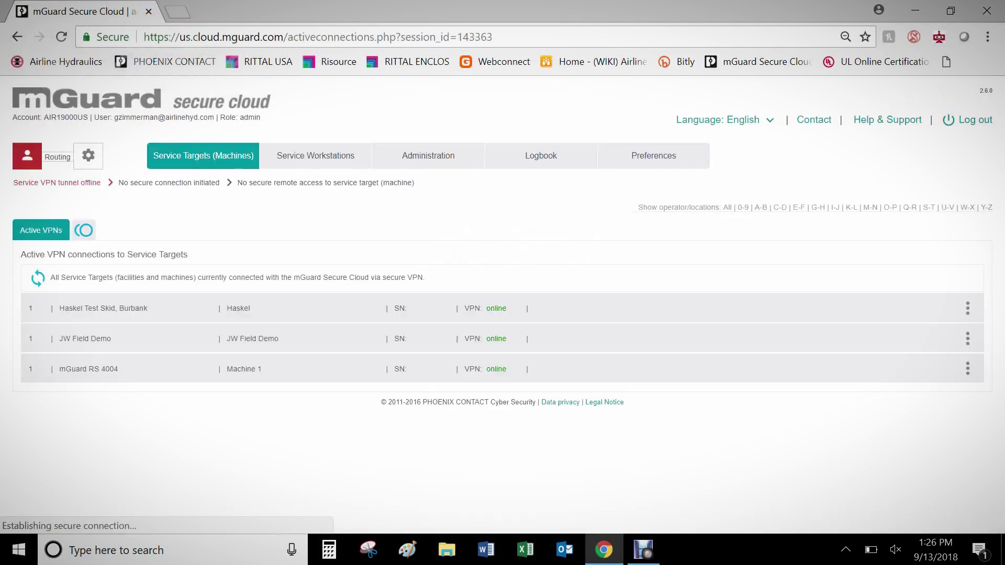
key(super+s)
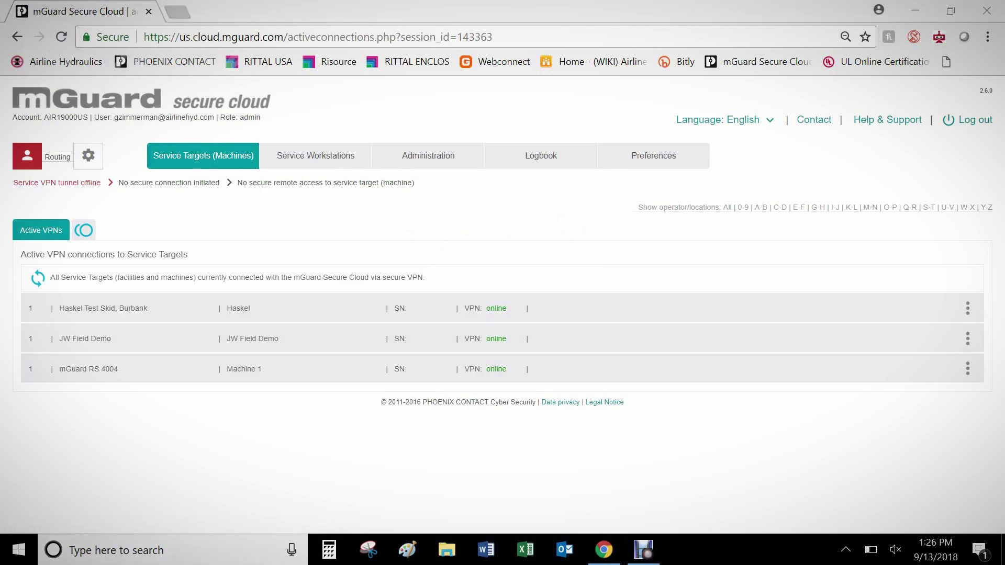
text(vP)
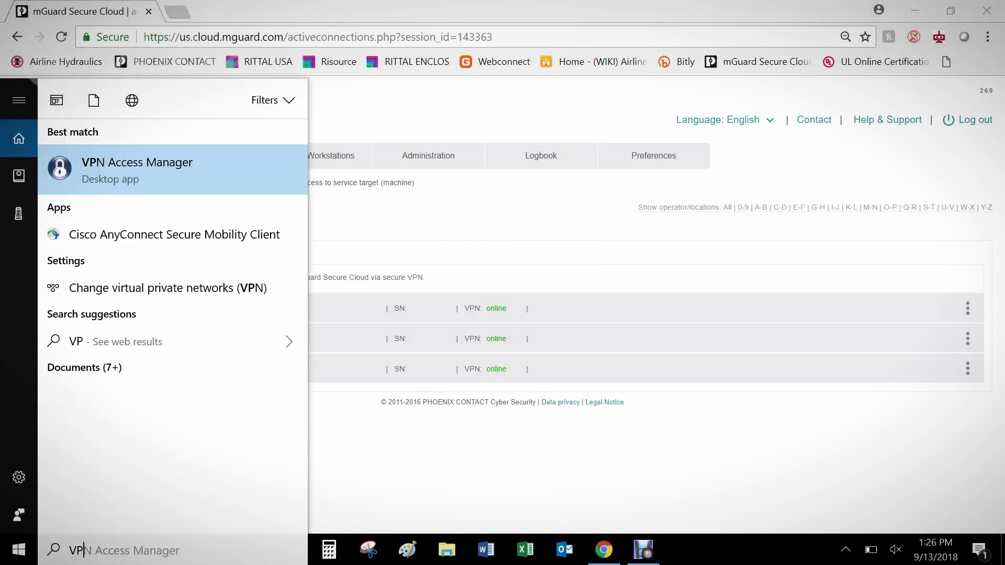
Step: Launch VPN Access Manager and connect the AIR19000USS2364172.vpn site with its password
key(Return)
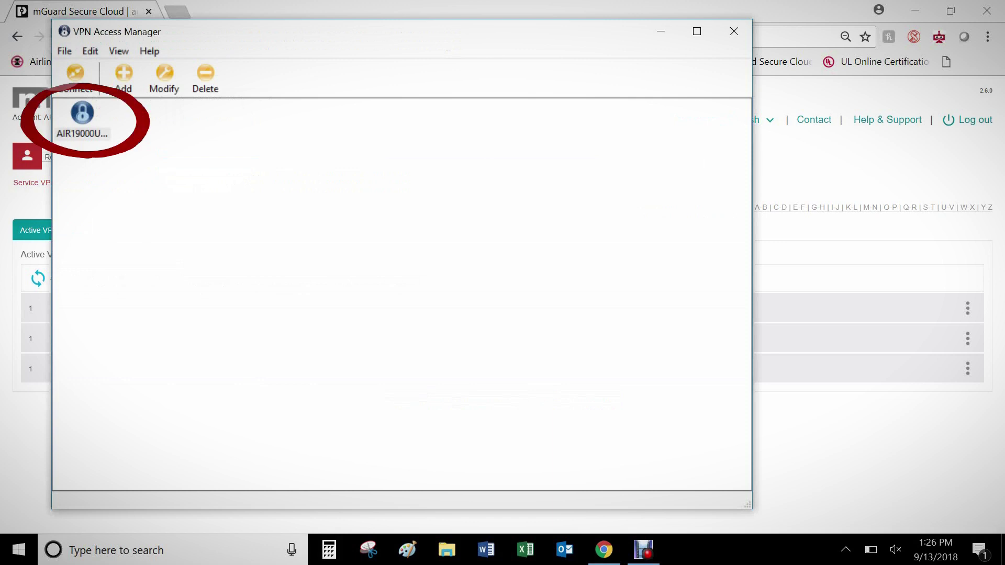
click(83, 118)
key(Return)
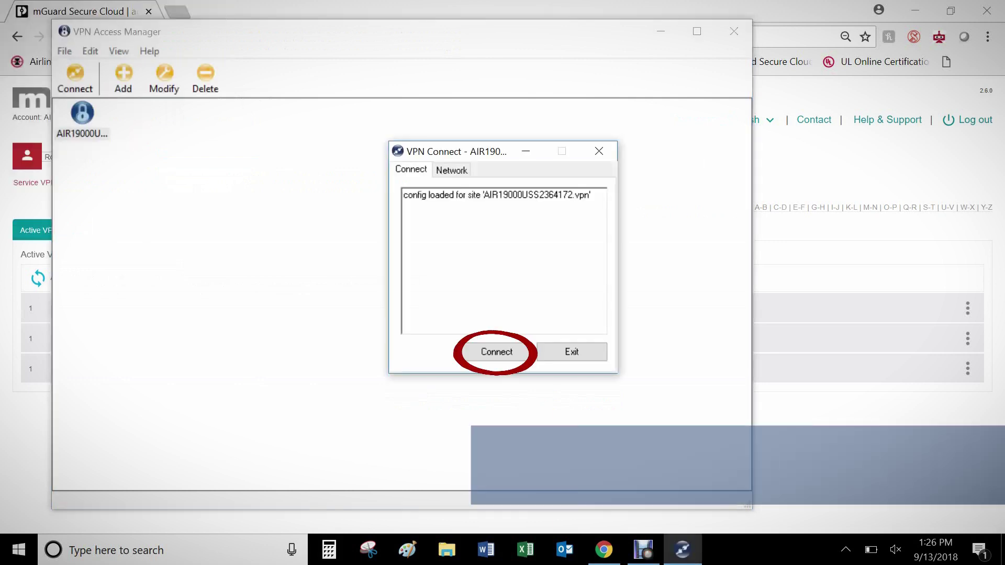
key(Return)
text(•••••••••••)
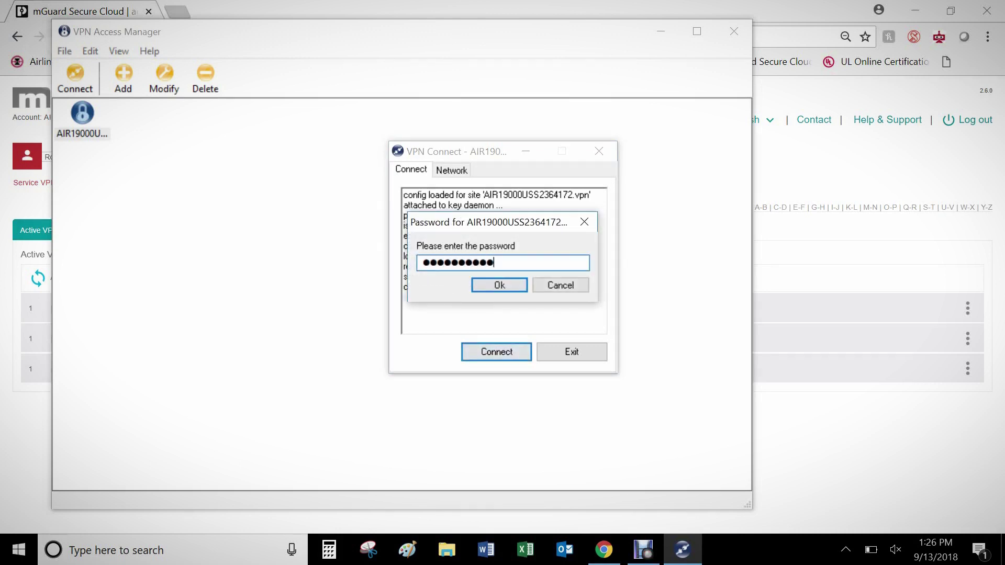
key(Return)
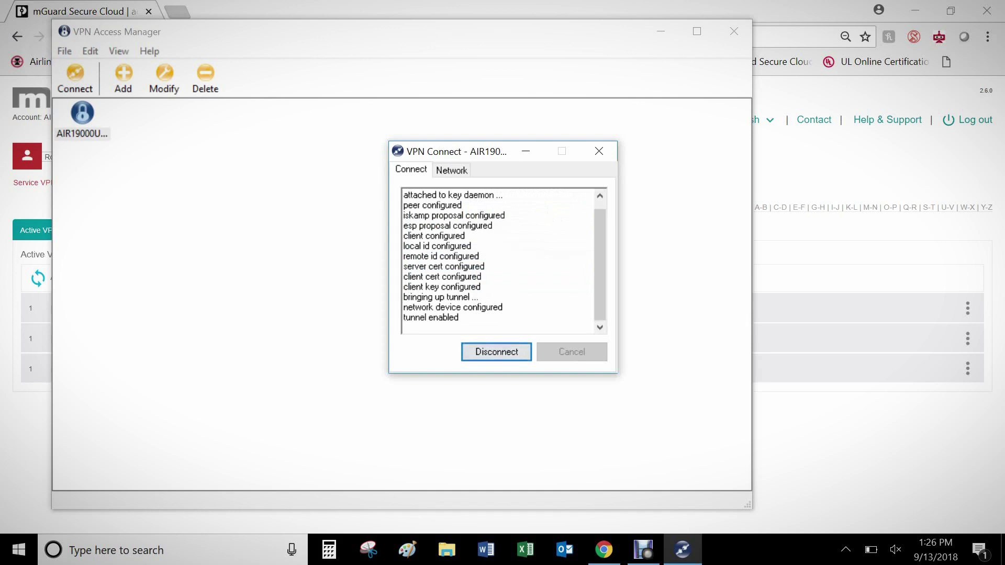
Step: Confirm the log's tunnel enabled message and select the mGuard RS 4004 row in the cloud
key(shift+Home)
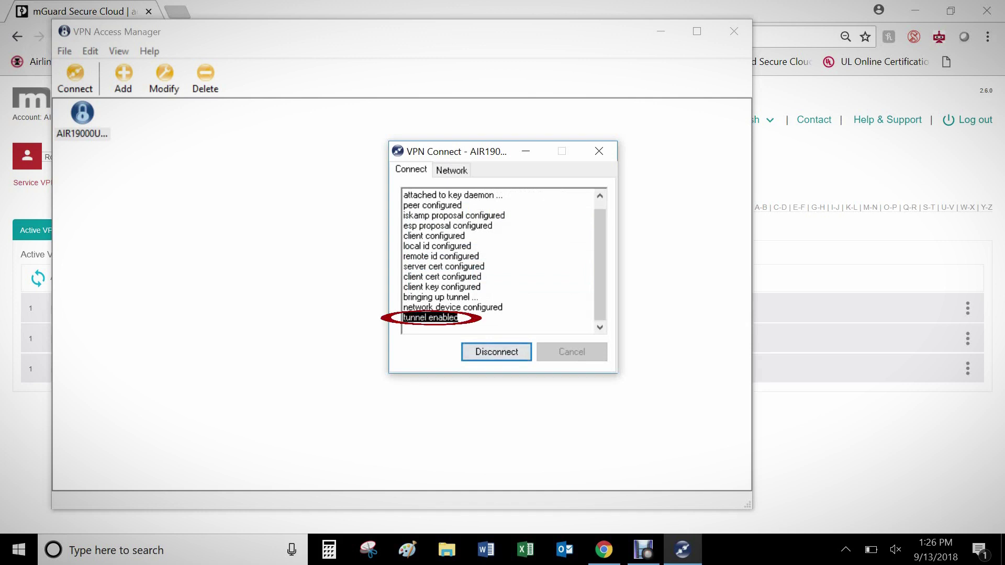
key(End)
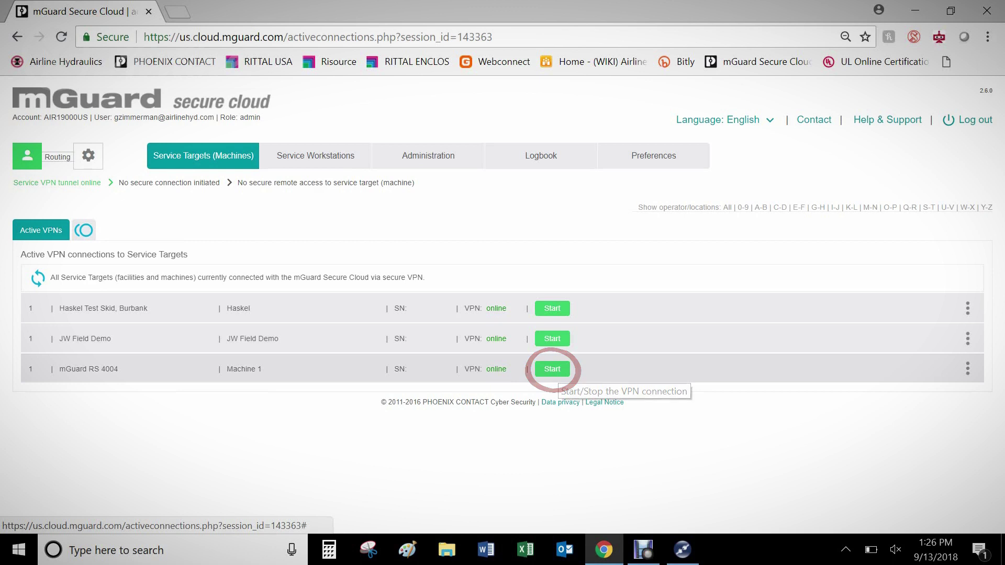
click(553, 369)
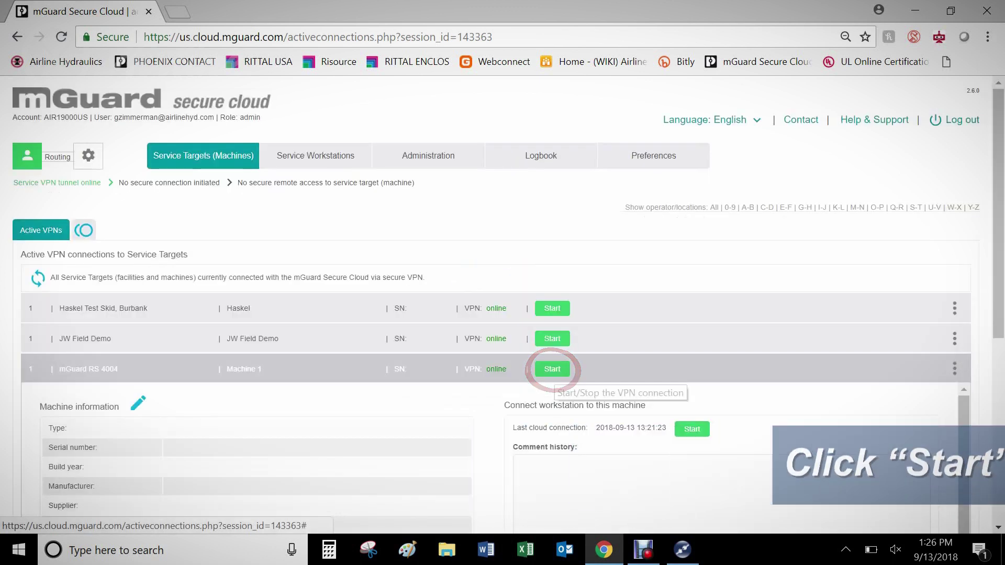
Step: Start the VPN connection from the mGuard RS 4004 row in Active VPNs
click(553, 369)
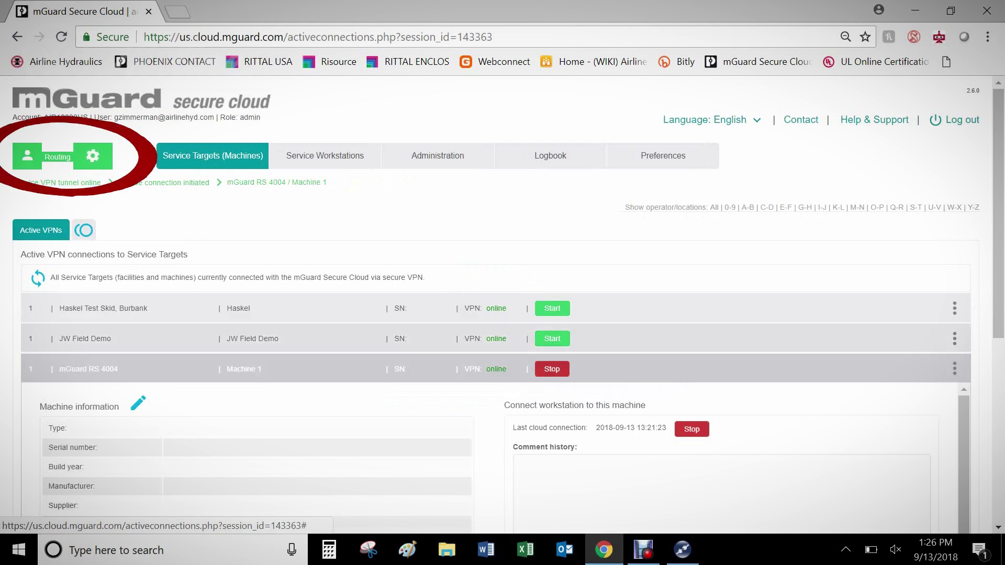